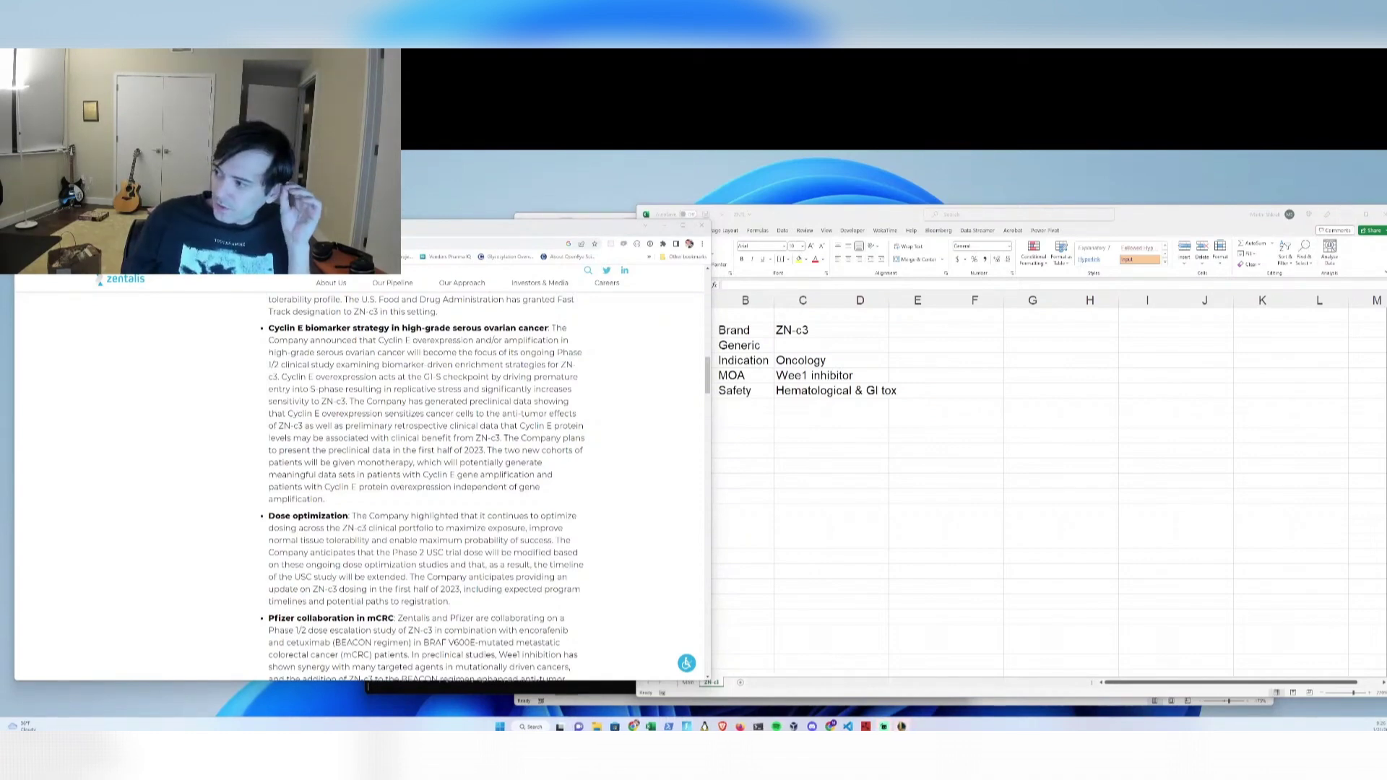
pyautogui.moveTo(1386, 297); pyautogui.dragTo(879, 299)
pyautogui.click(887, 310)
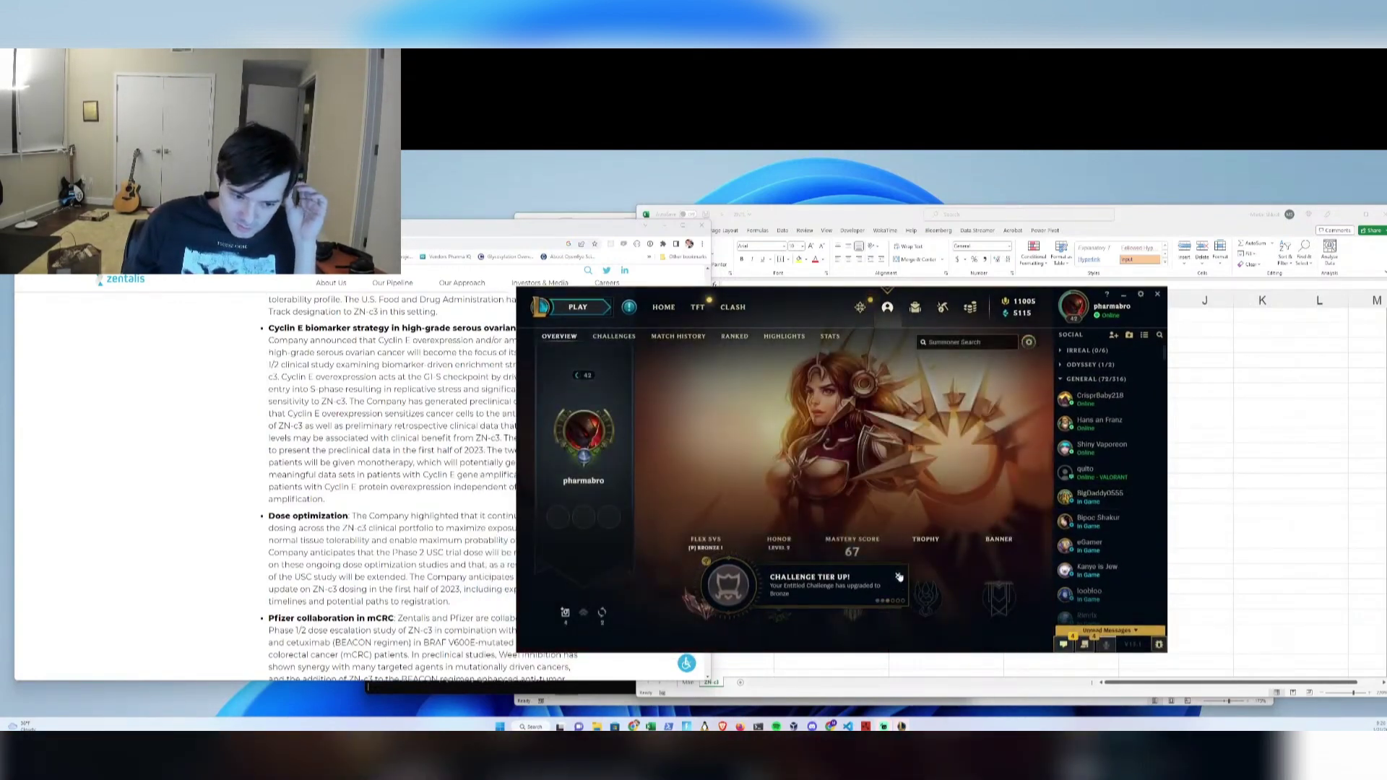
# Dismiss the challenge and mission notifications in the League of Legends client and open the unread chat conversation
pyautogui.click(898, 576)
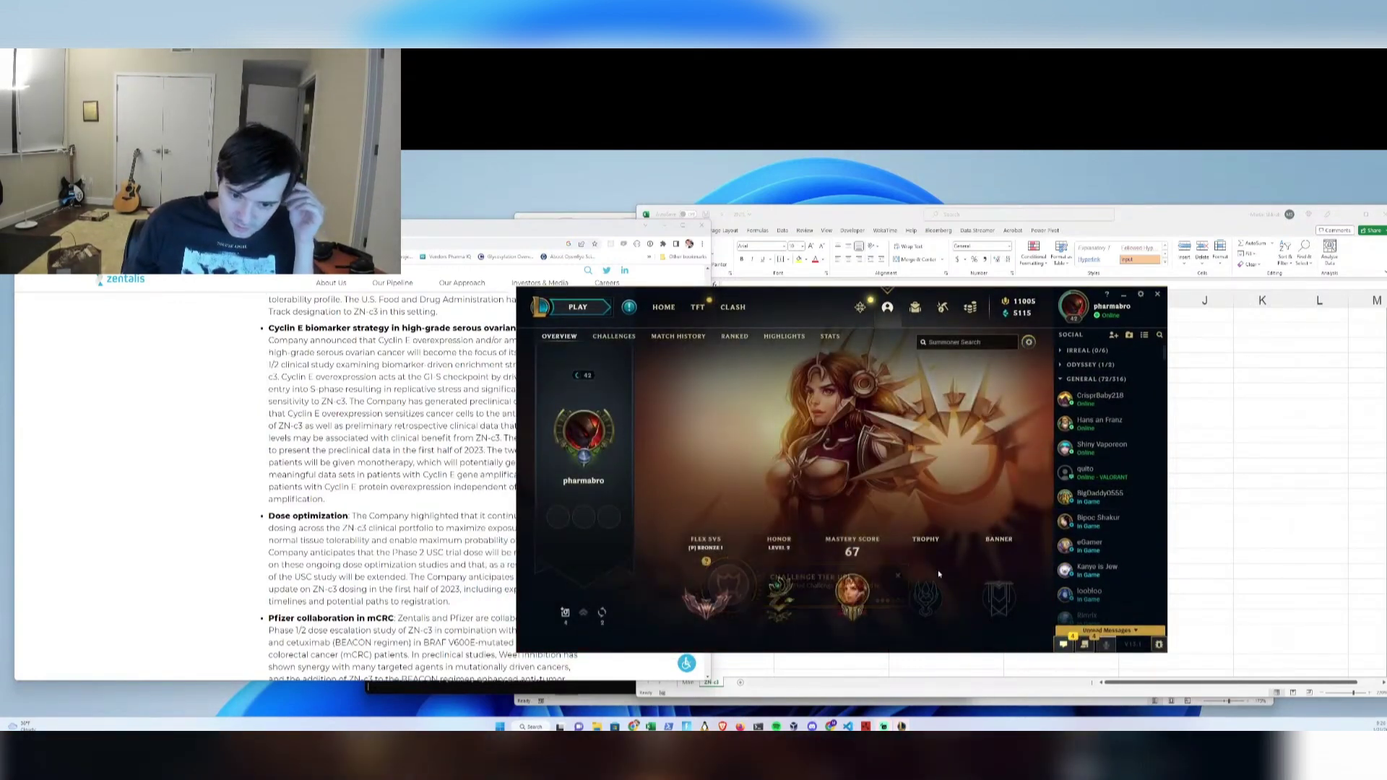
pyautogui.click(1063, 643)
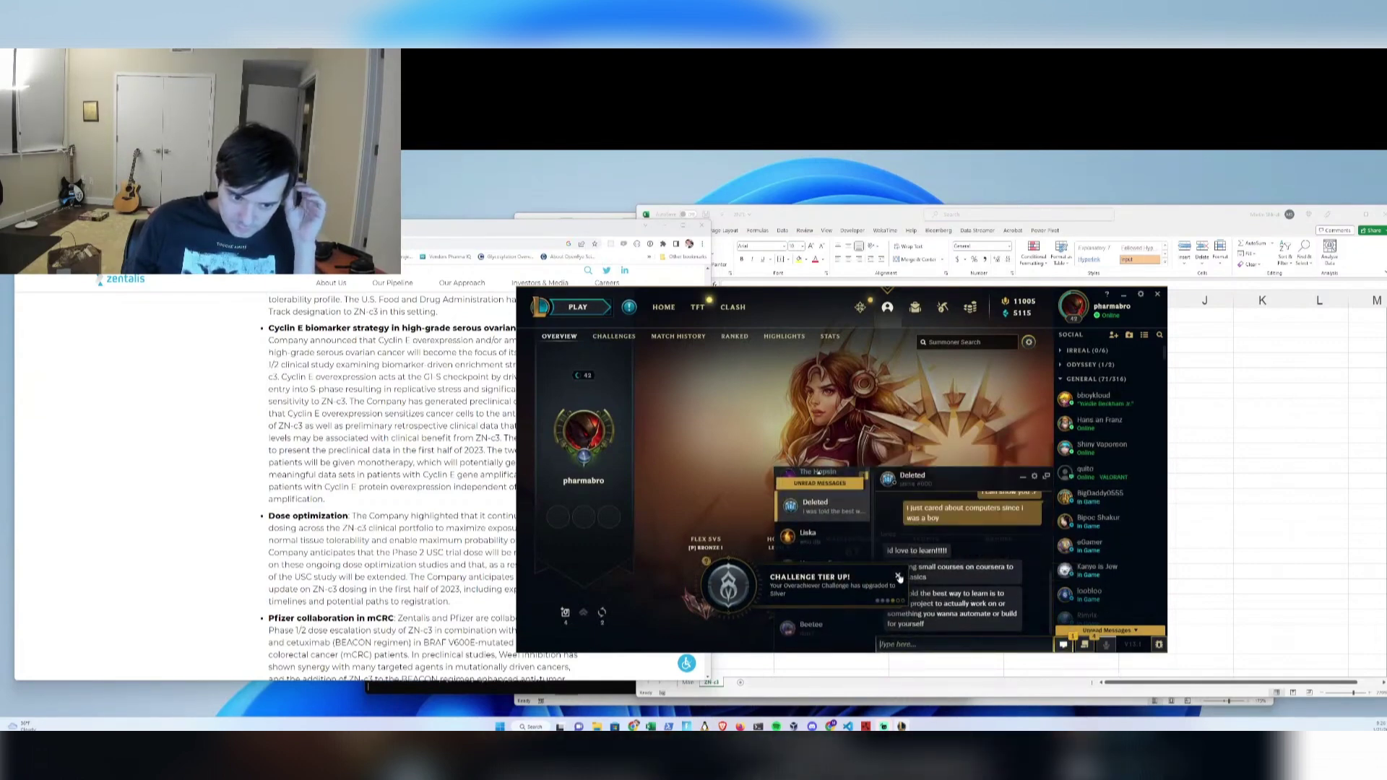
pyautogui.click(898, 576)
pyautogui.scroll(1, 822, 498)
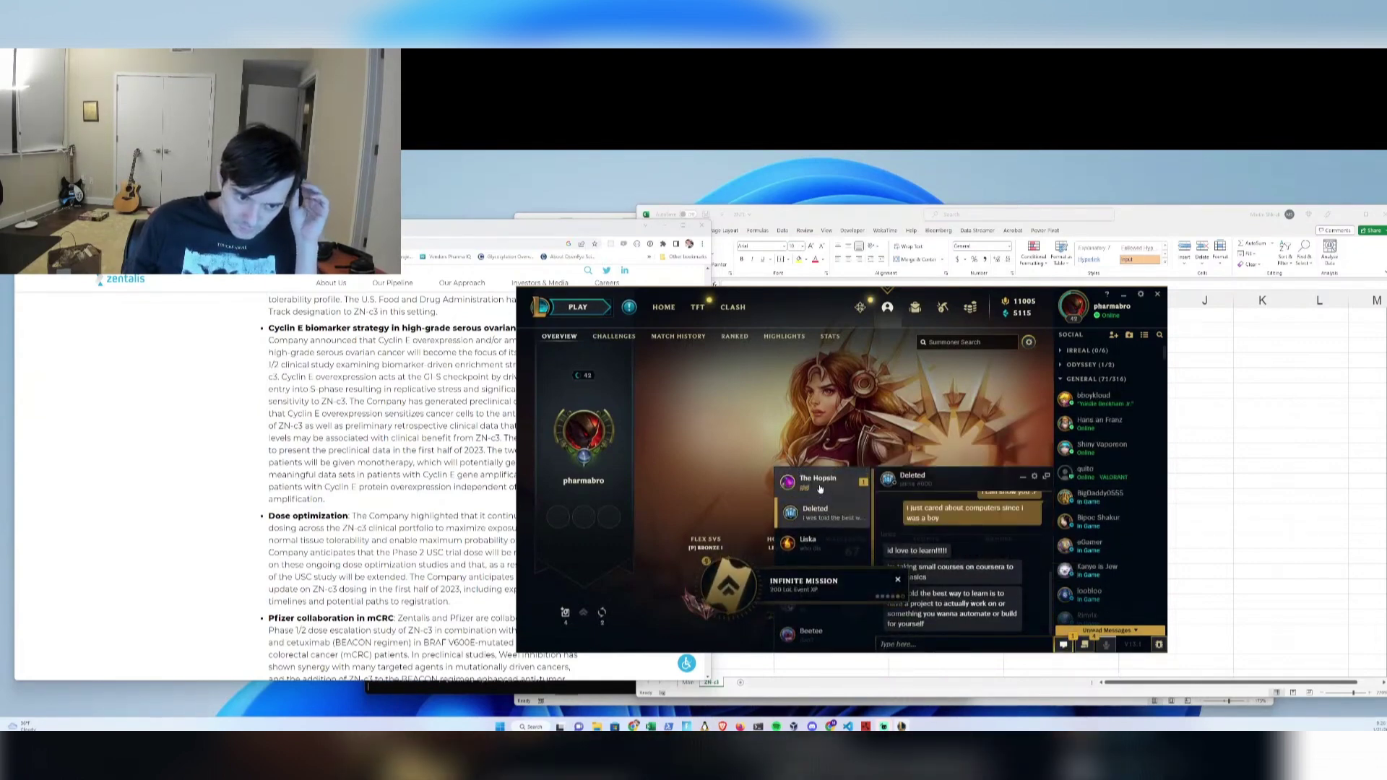
pyautogui.click(820, 489)
pyautogui.click(898, 581)
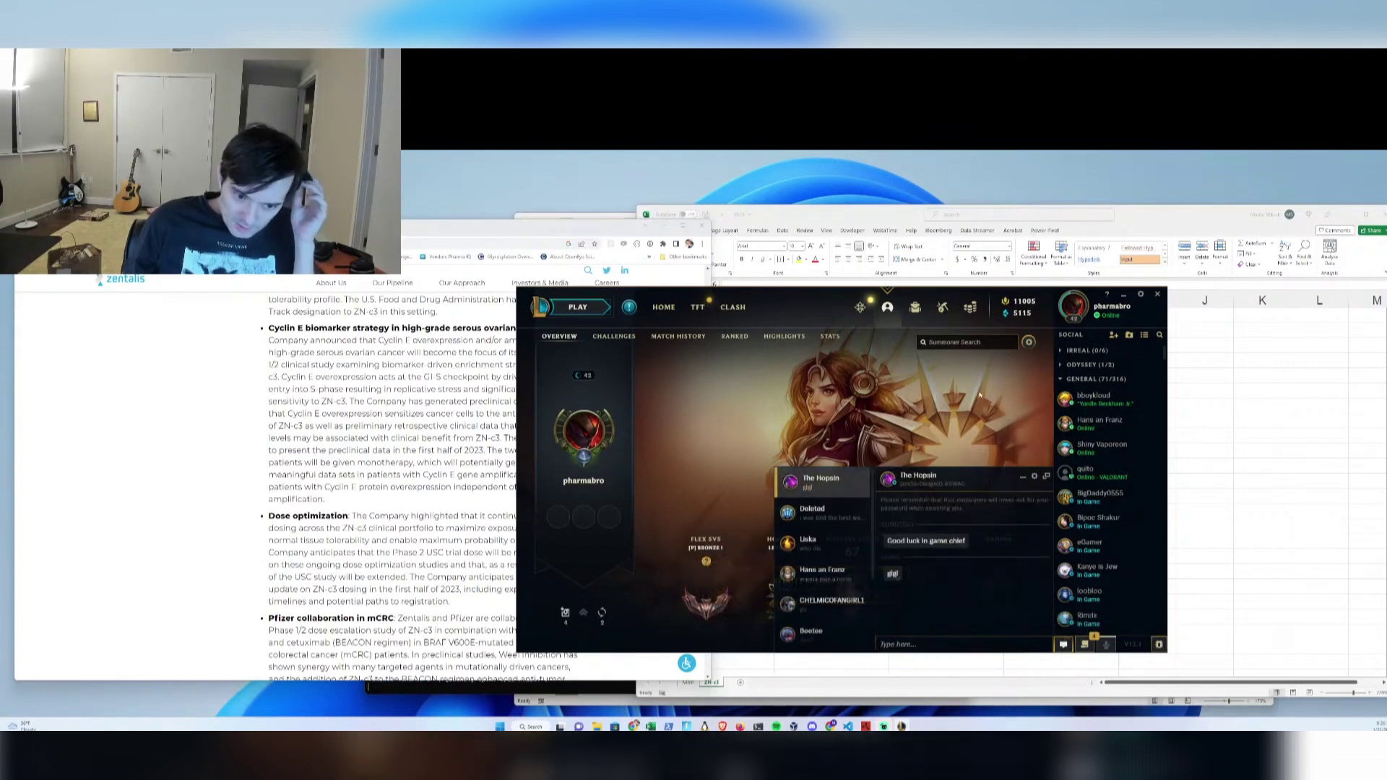
# Create a Summoner's Rift Ranked Solo/Duo lobby, dismissing the key fragment notice and minimizing the chat
pyautogui.click(579, 308)
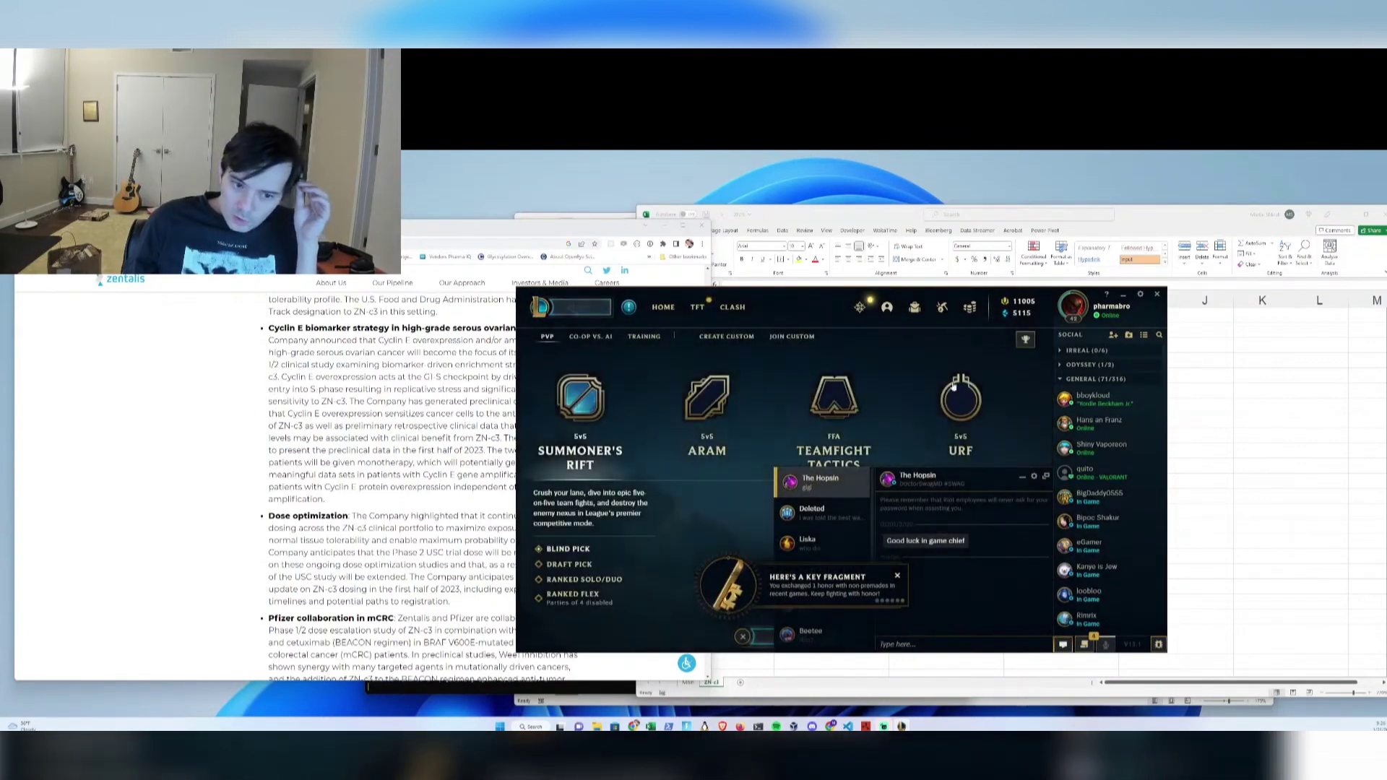
pyautogui.click(895, 575)
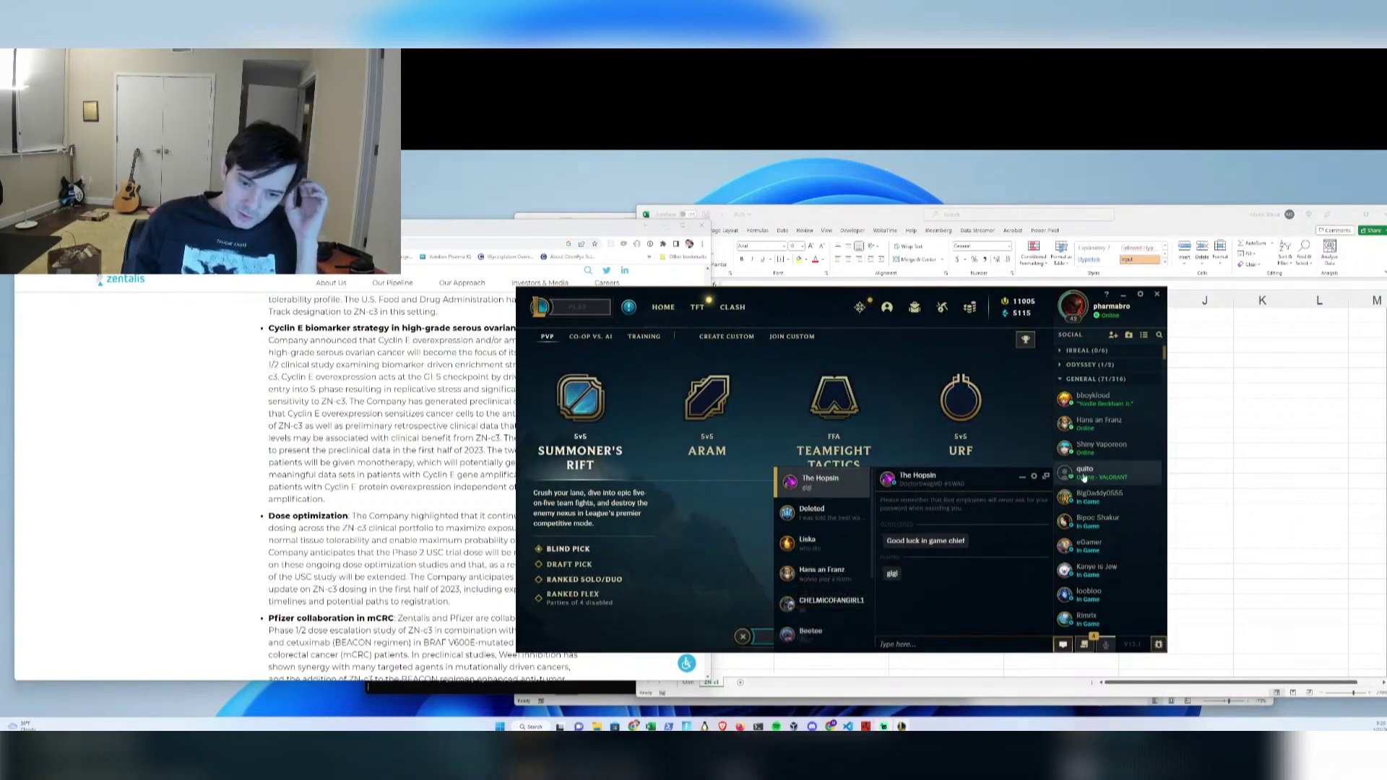
pyautogui.click(1021, 477)
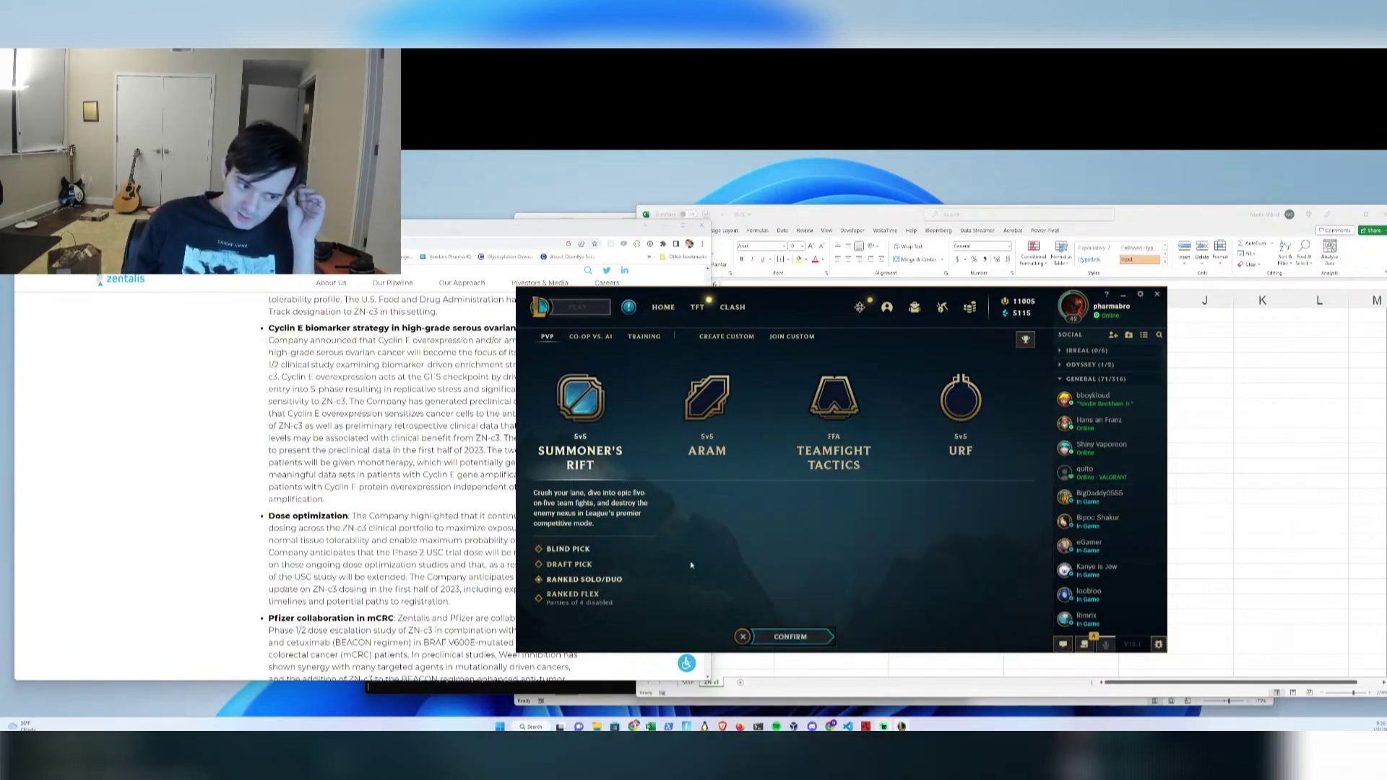
pyautogui.click(803, 639)
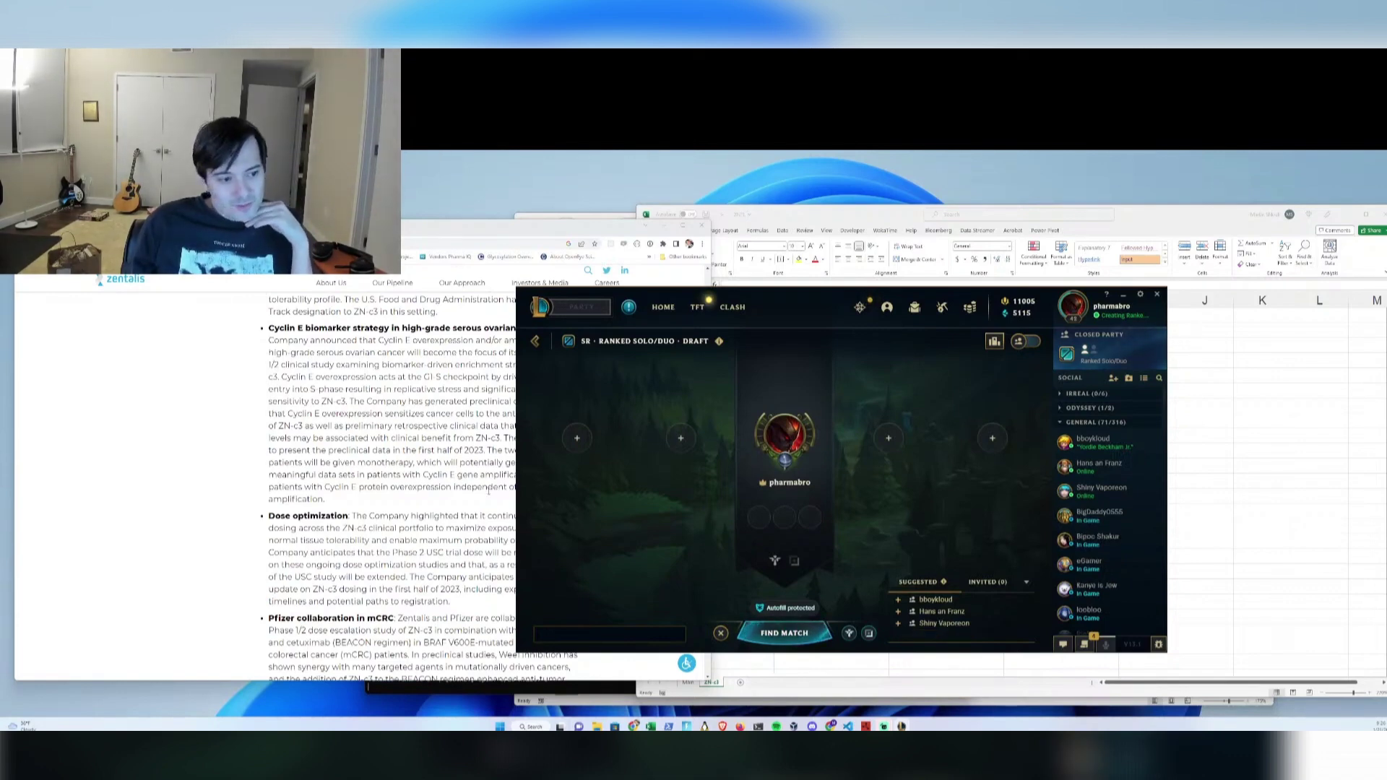
pyautogui.moveTo(418, 474); pyautogui.dragTo(431, 507)
pyautogui.click(429, 508)
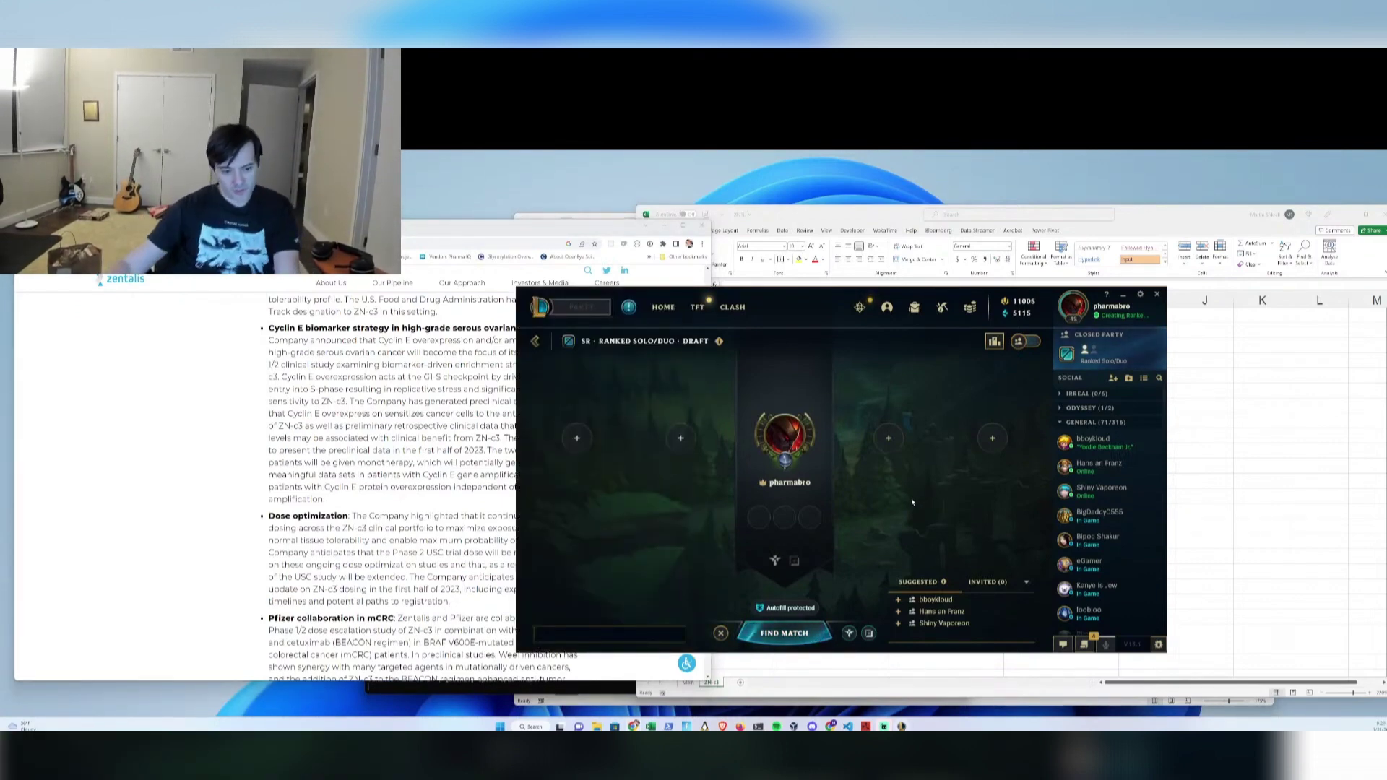
# Switch to a new Chrome window and search Google Images for "tagrisso molecule", moving the window clear of the webcam area
pyautogui.moveTo(633, 726)
pyautogui.click(691, 695)
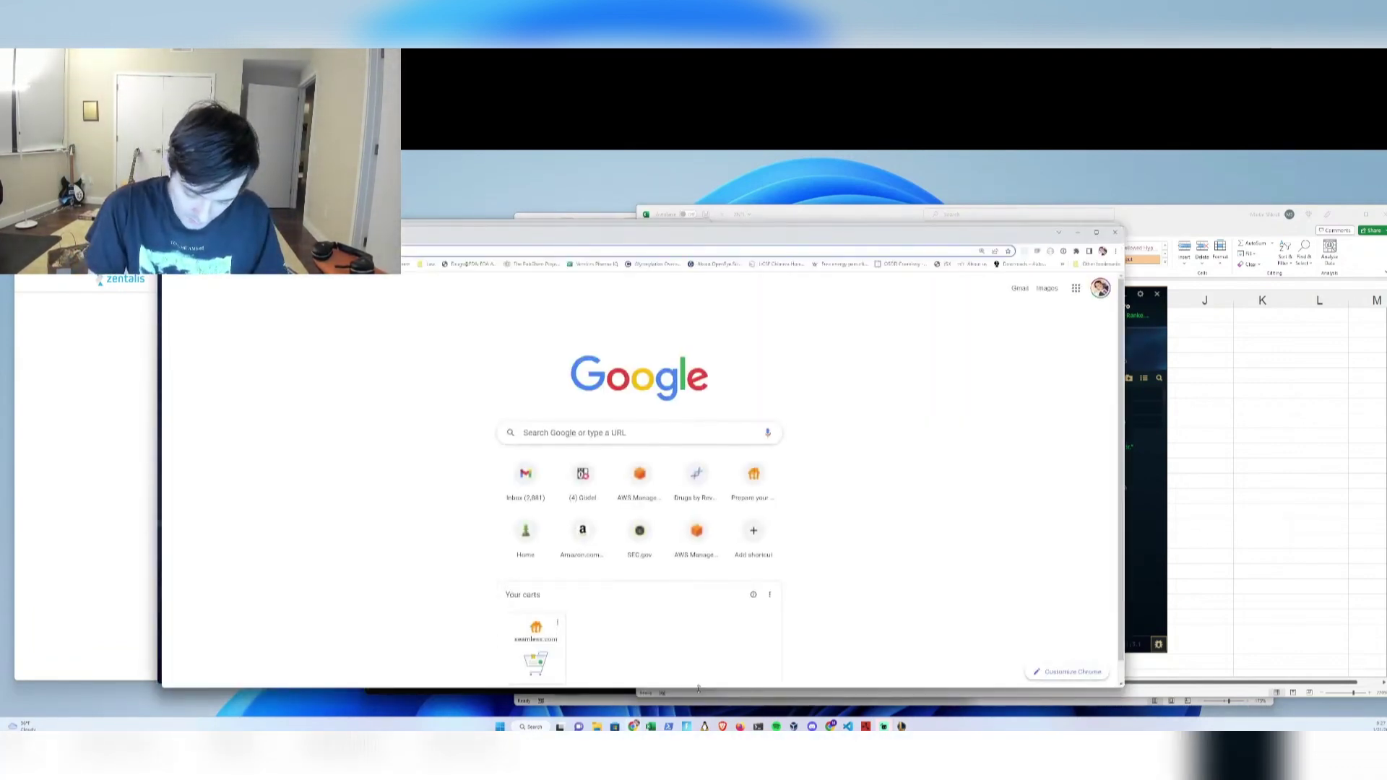
pyautogui.write('tagri')
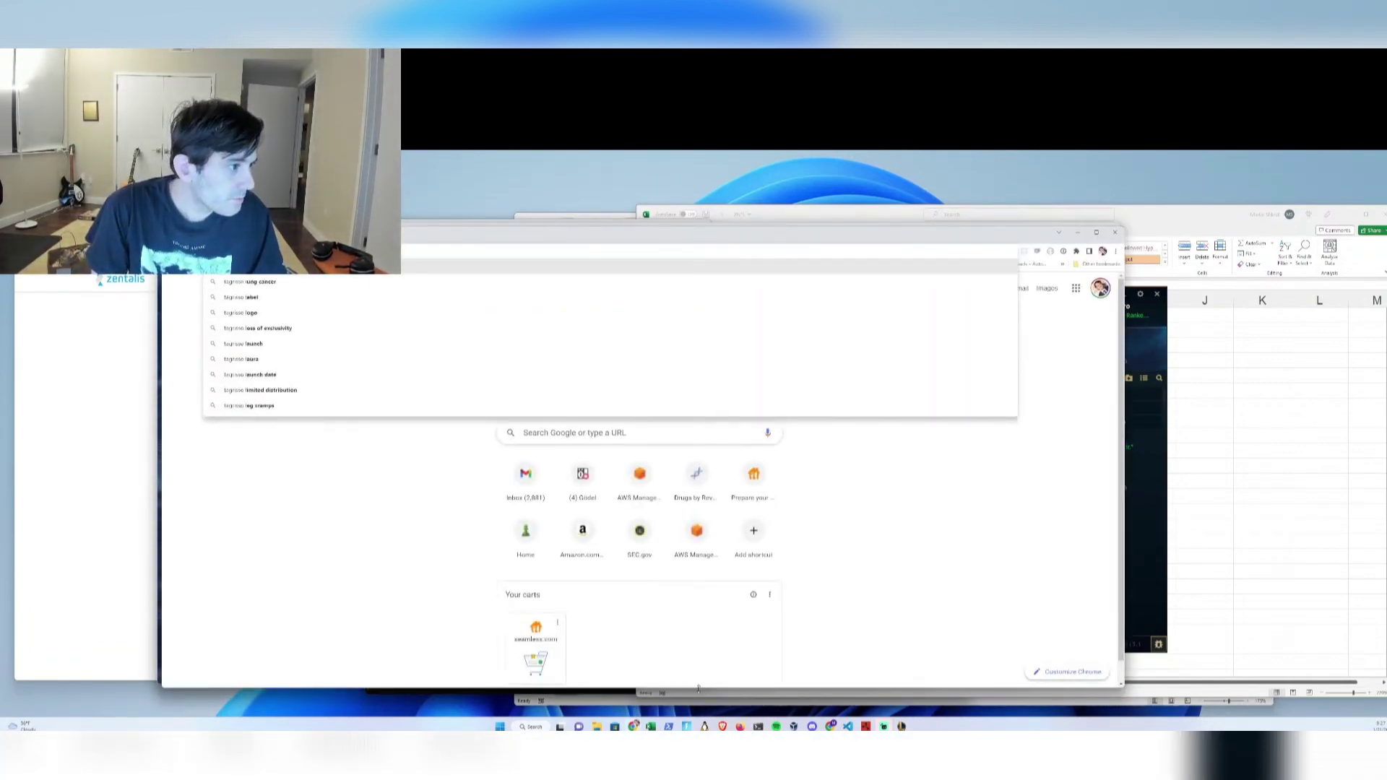
pyautogui.write('sso molecule')
pyautogui.press('Return')
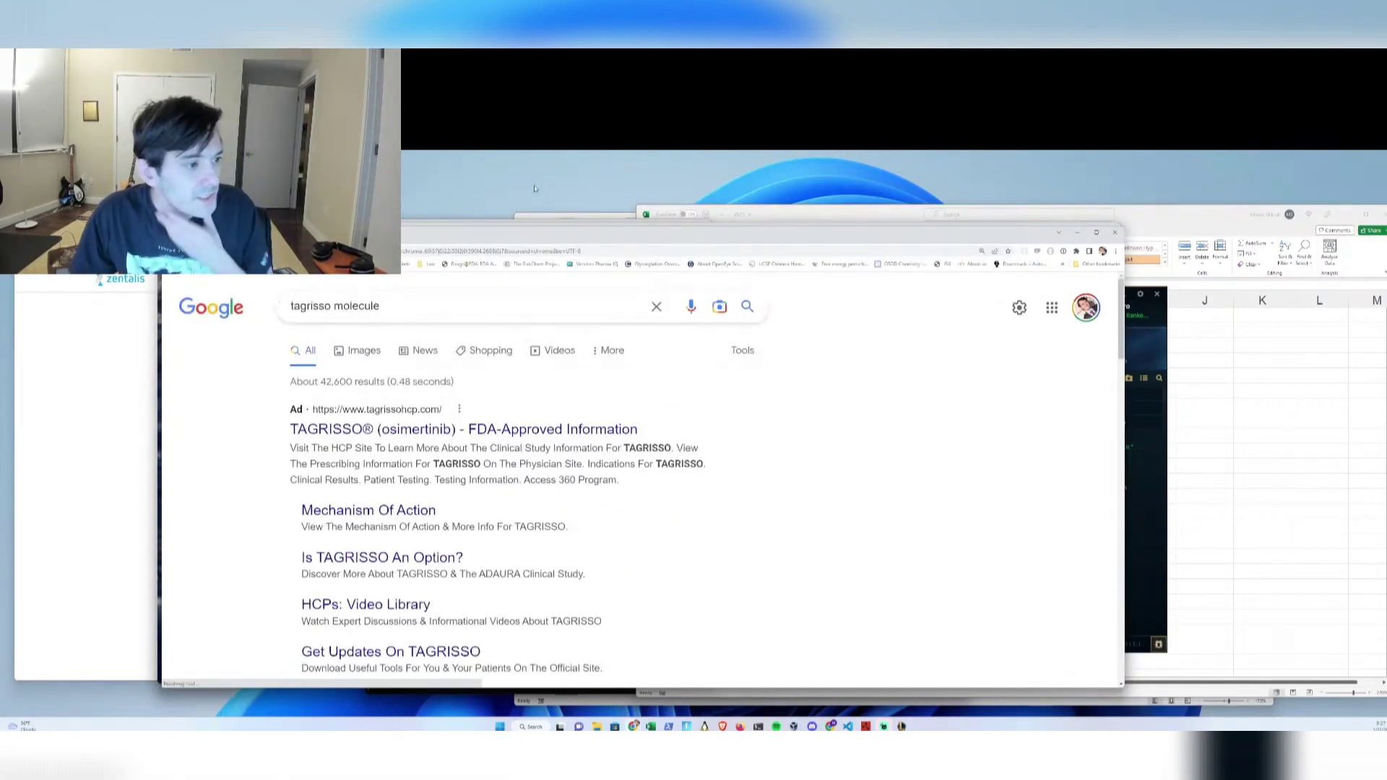
pyautogui.click(362, 358)
pyautogui.moveTo(434, 236); pyautogui.dragTo(680, 203)
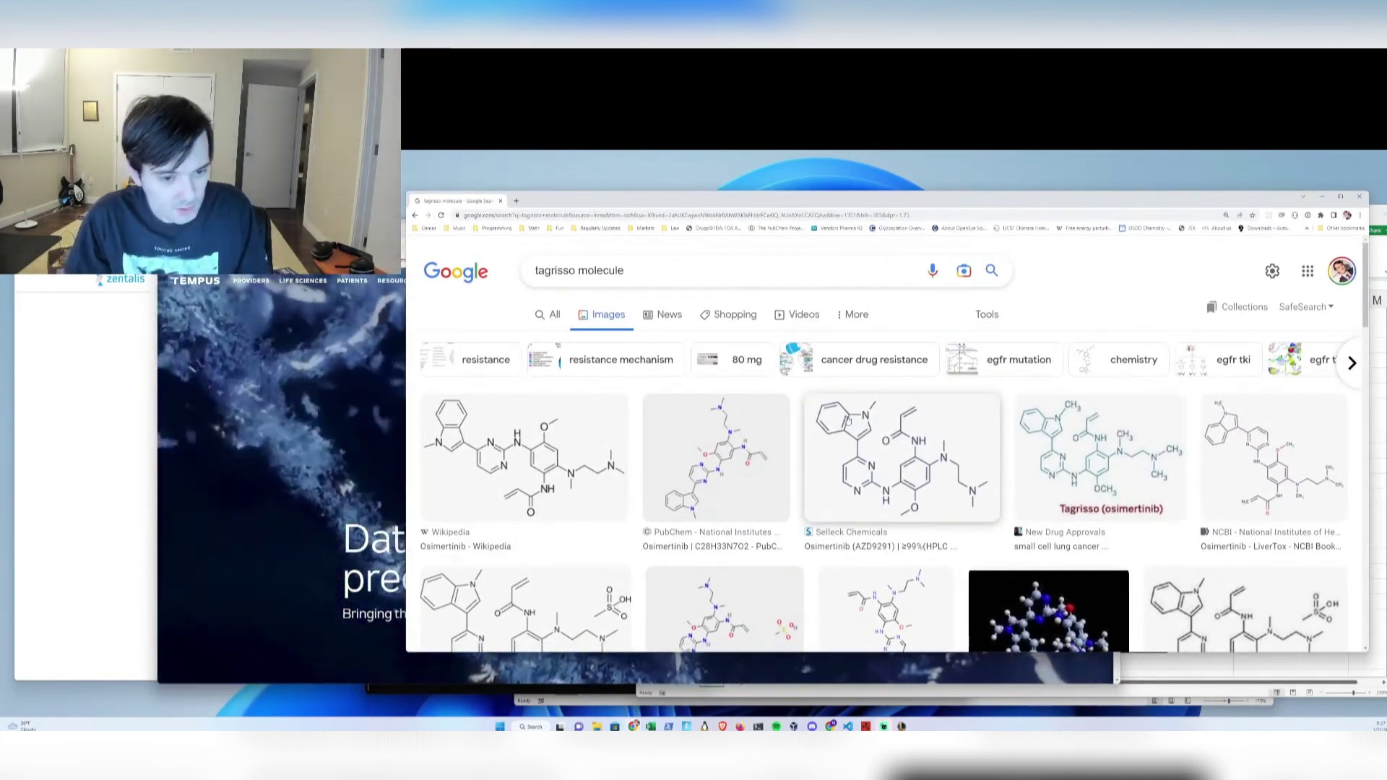
# Search Google Images for "soliris structure"
pyautogui.hotkey('ctrl', 'l')
pyautogui.write('soliris')
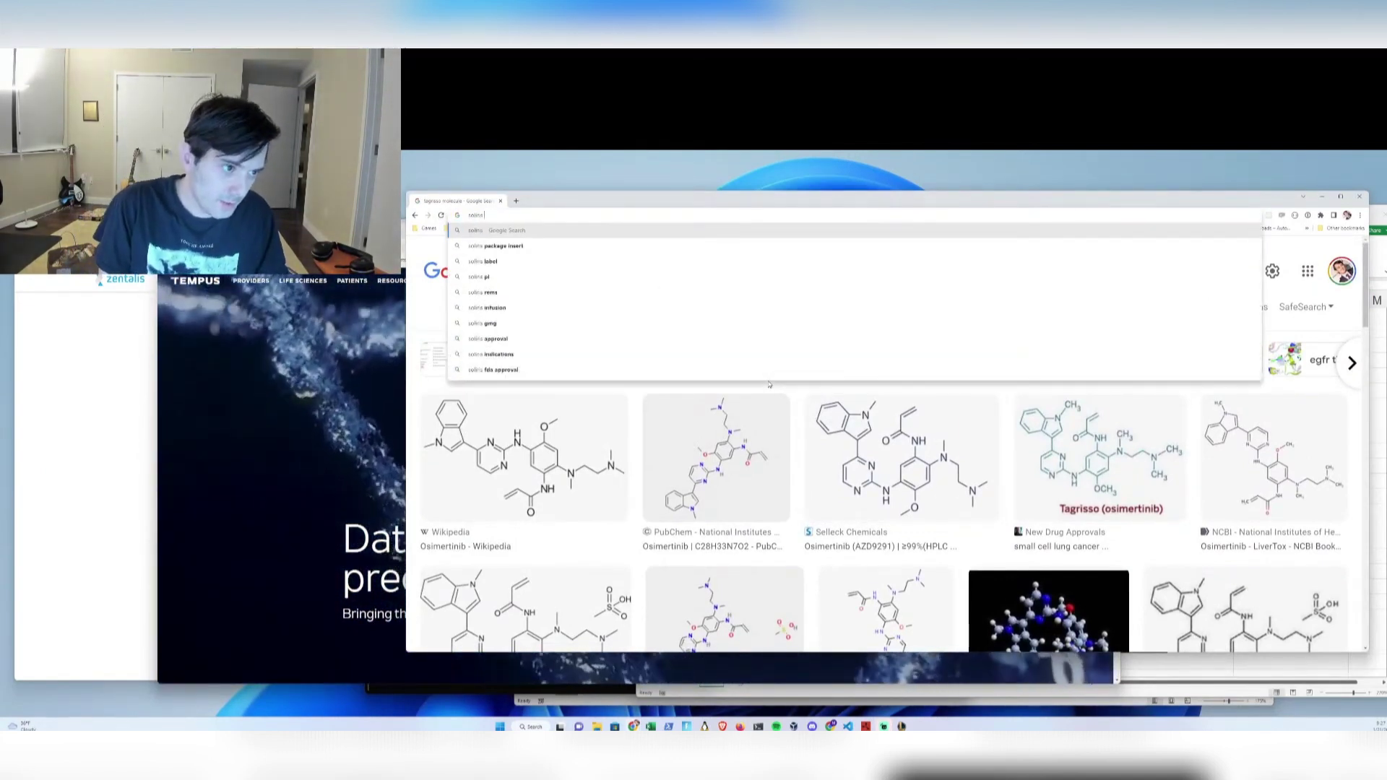
pyautogui.write(' structure')
pyautogui.press('Return')
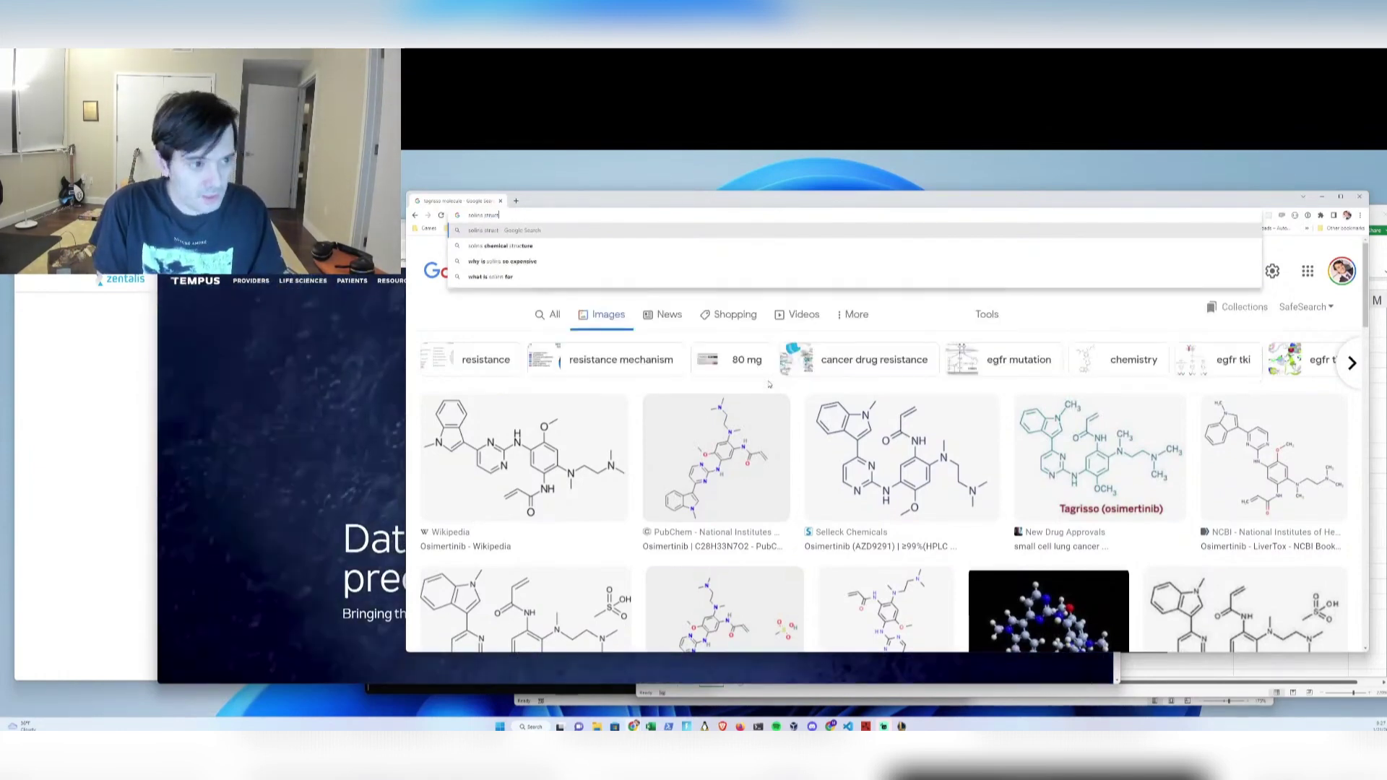
pyautogui.click(604, 314)
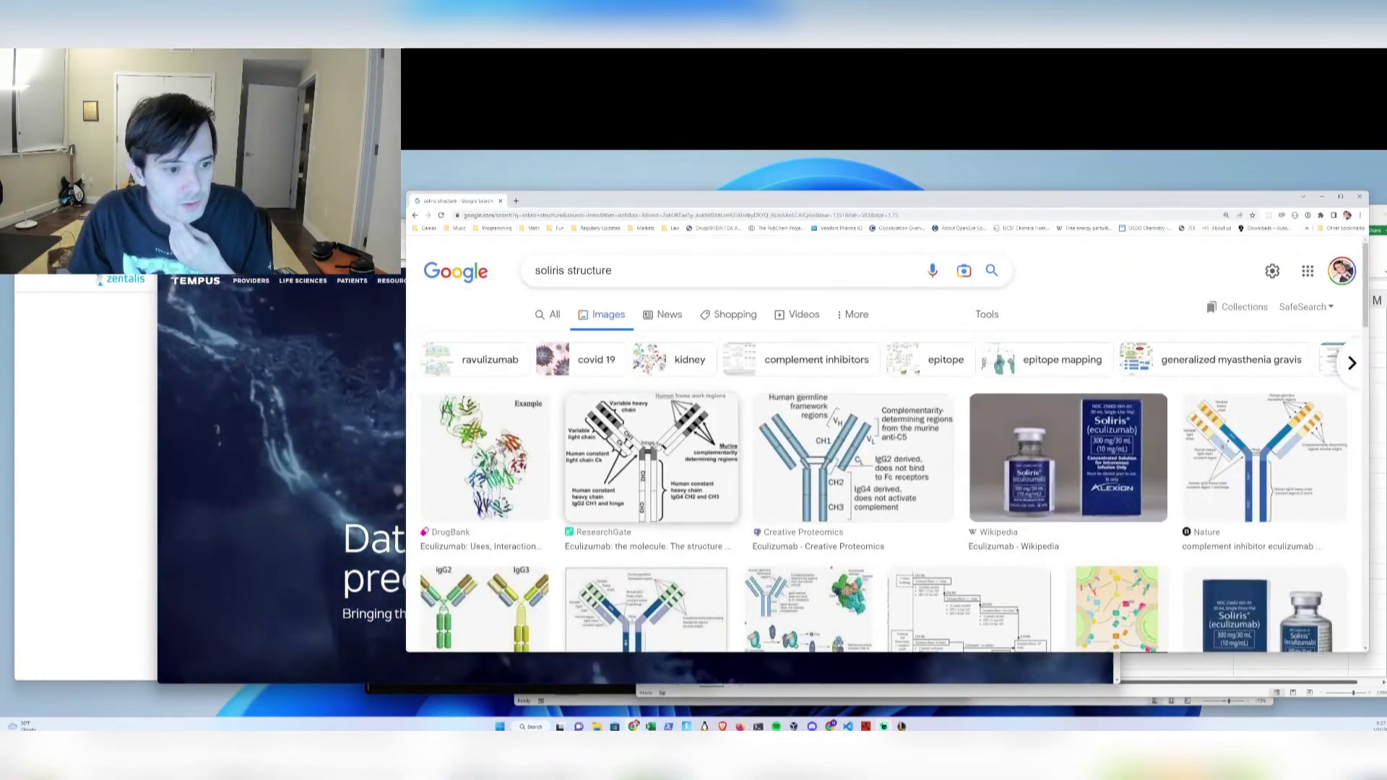
# Look through the Soliris image results and preview the RCSB PDB 5I5K structure of complement C5 with eculizumab
pyautogui.scroll(-2, 477, 457)
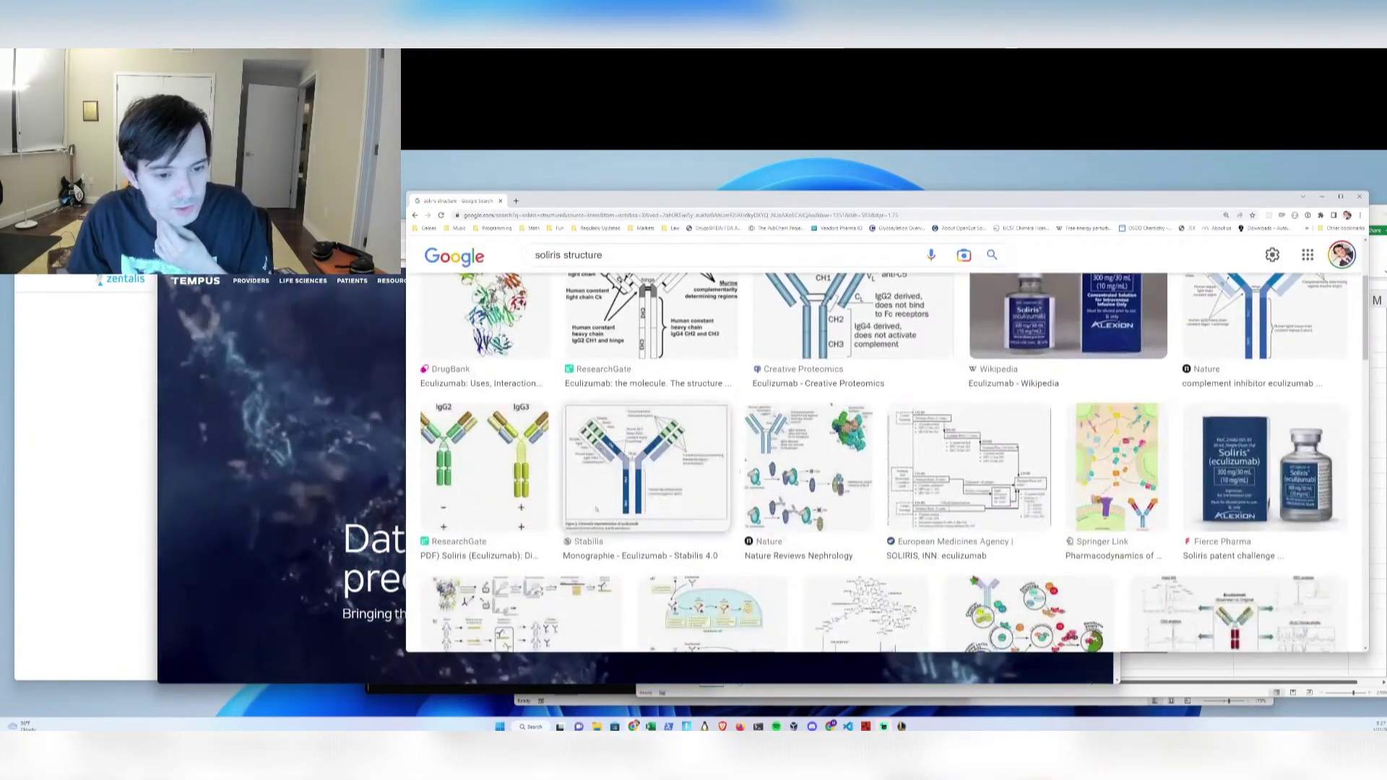
pyautogui.scroll(-3, 1163, 429)
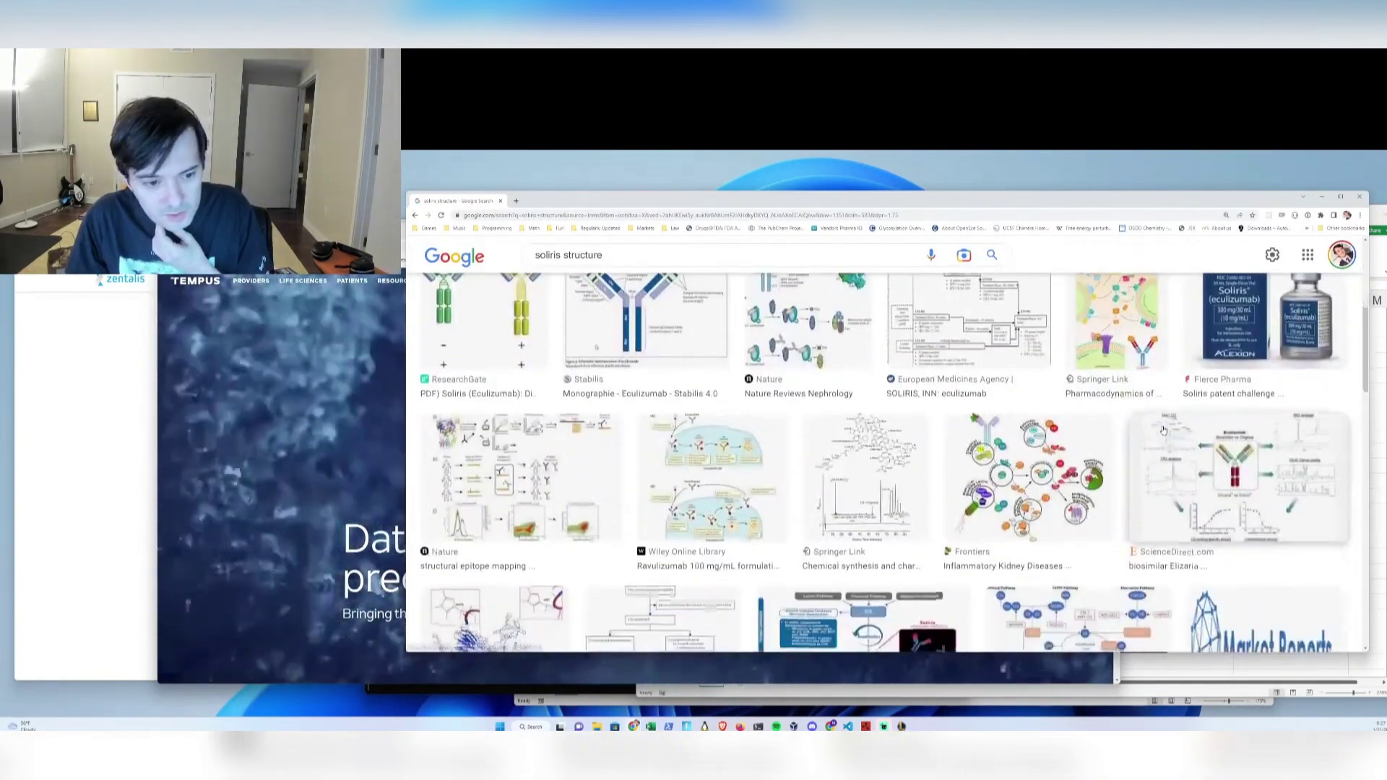
pyautogui.scroll(-2, 989, 445)
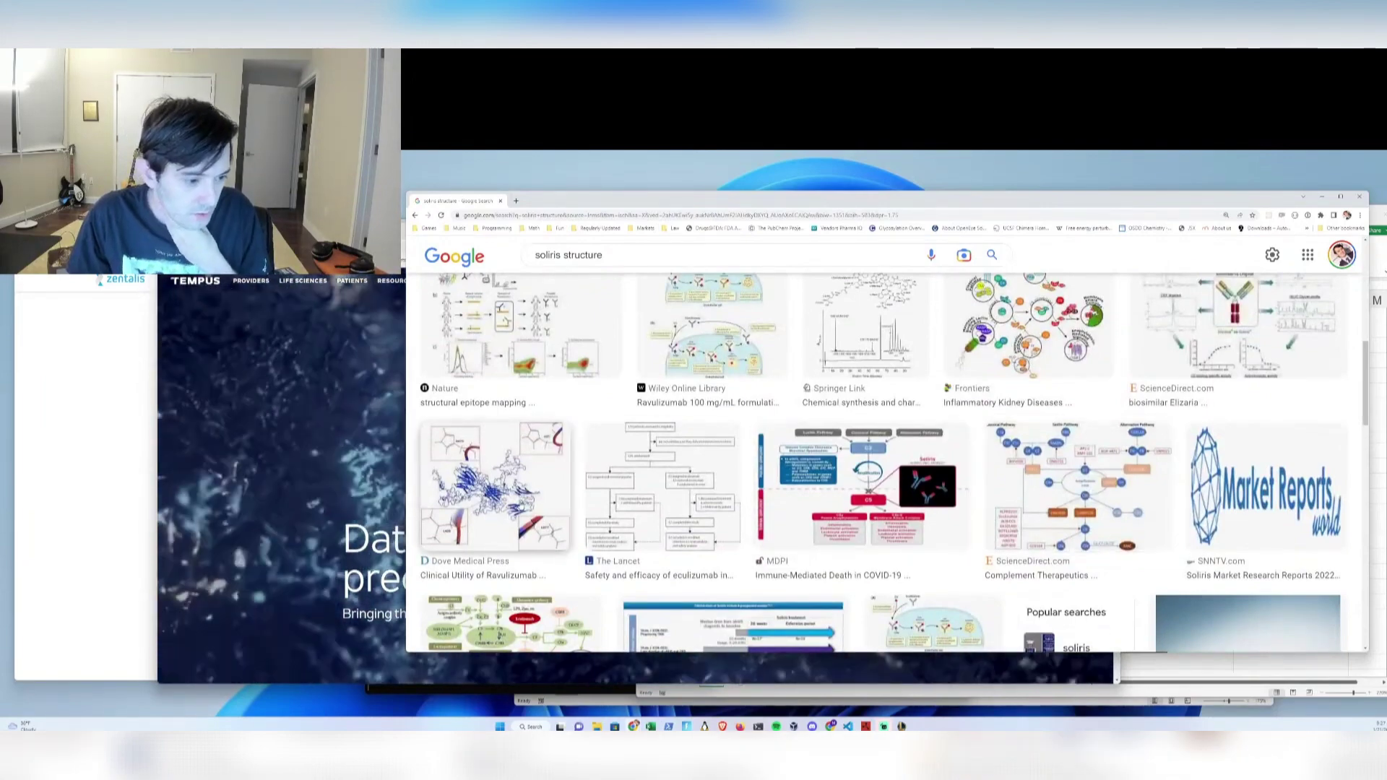
pyautogui.scroll(-5, 518, 504)
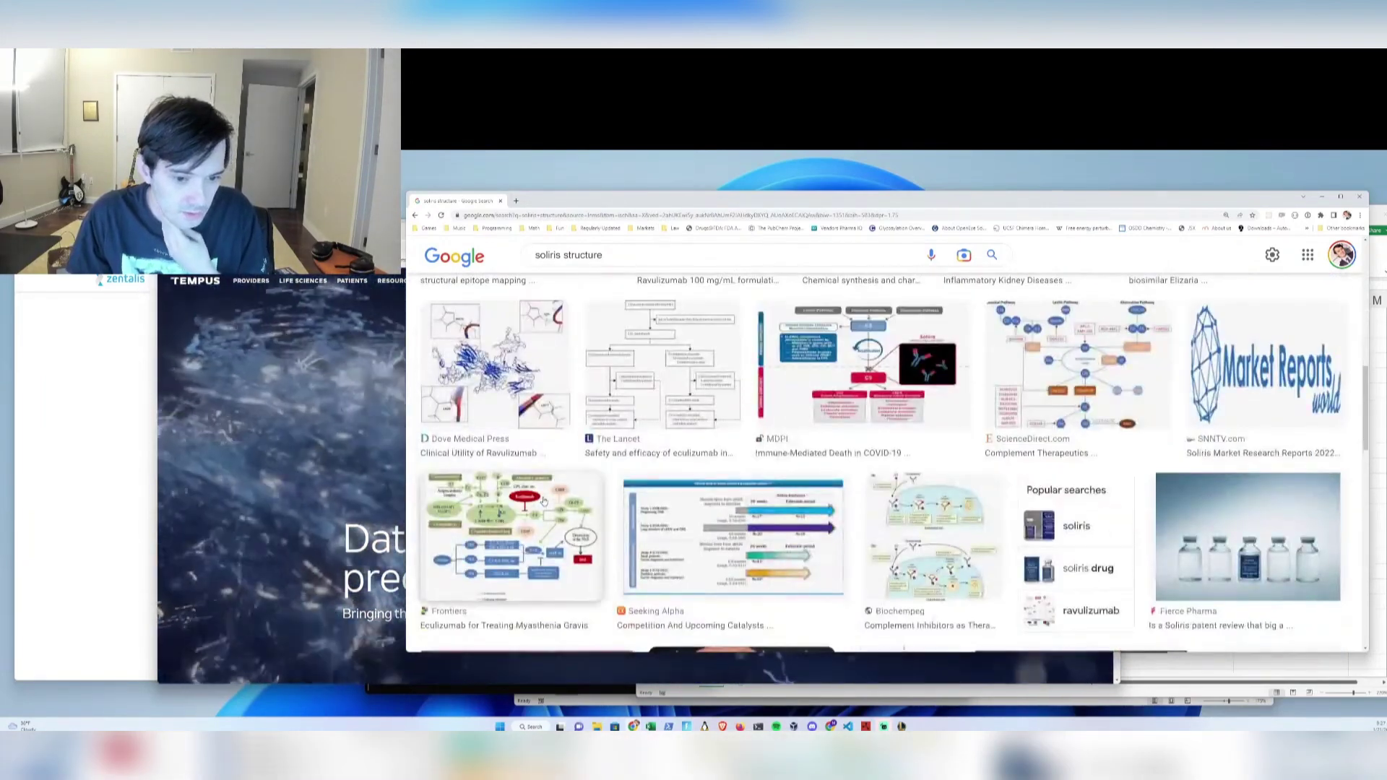
pyautogui.scroll(-3, 560, 502)
pyautogui.scroll(-3, 560, 513)
pyautogui.scroll(2, 467, 346)
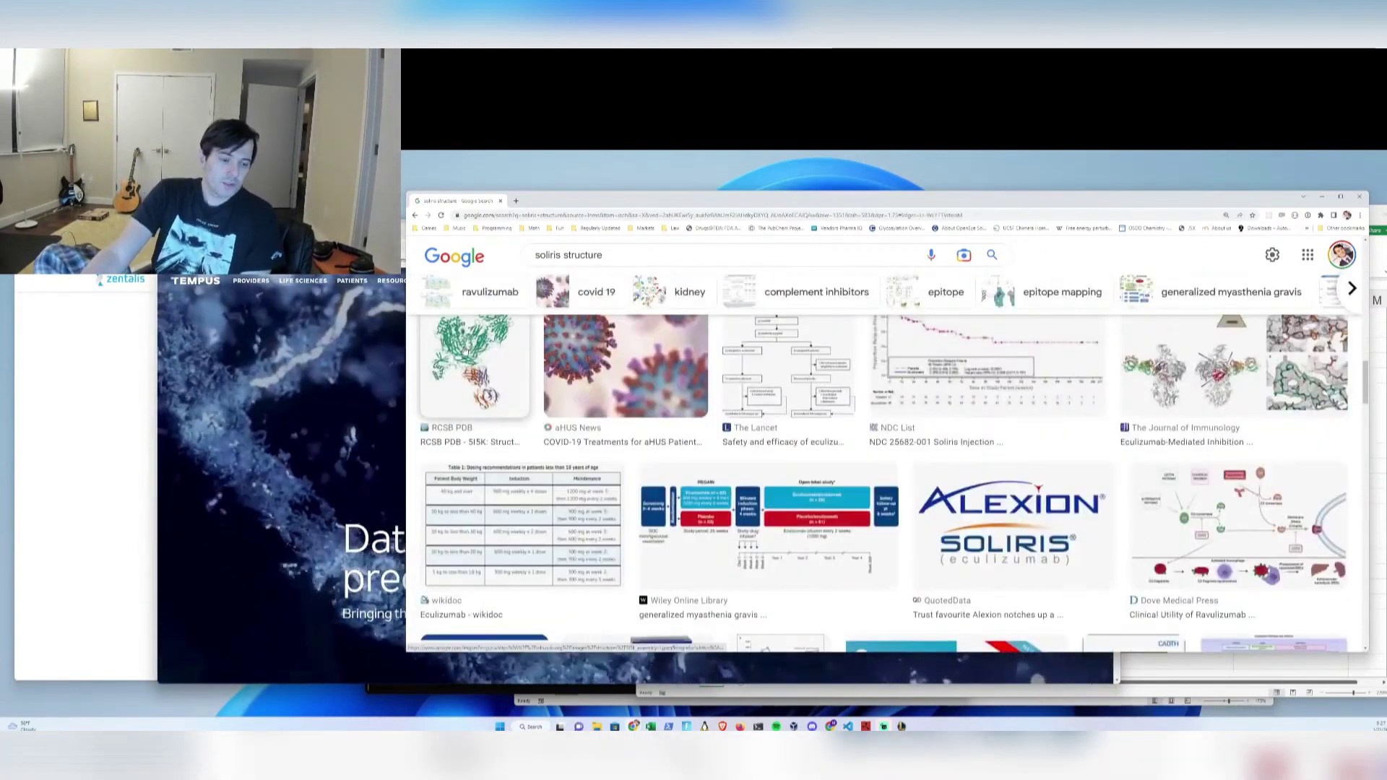
pyautogui.click(466, 350)
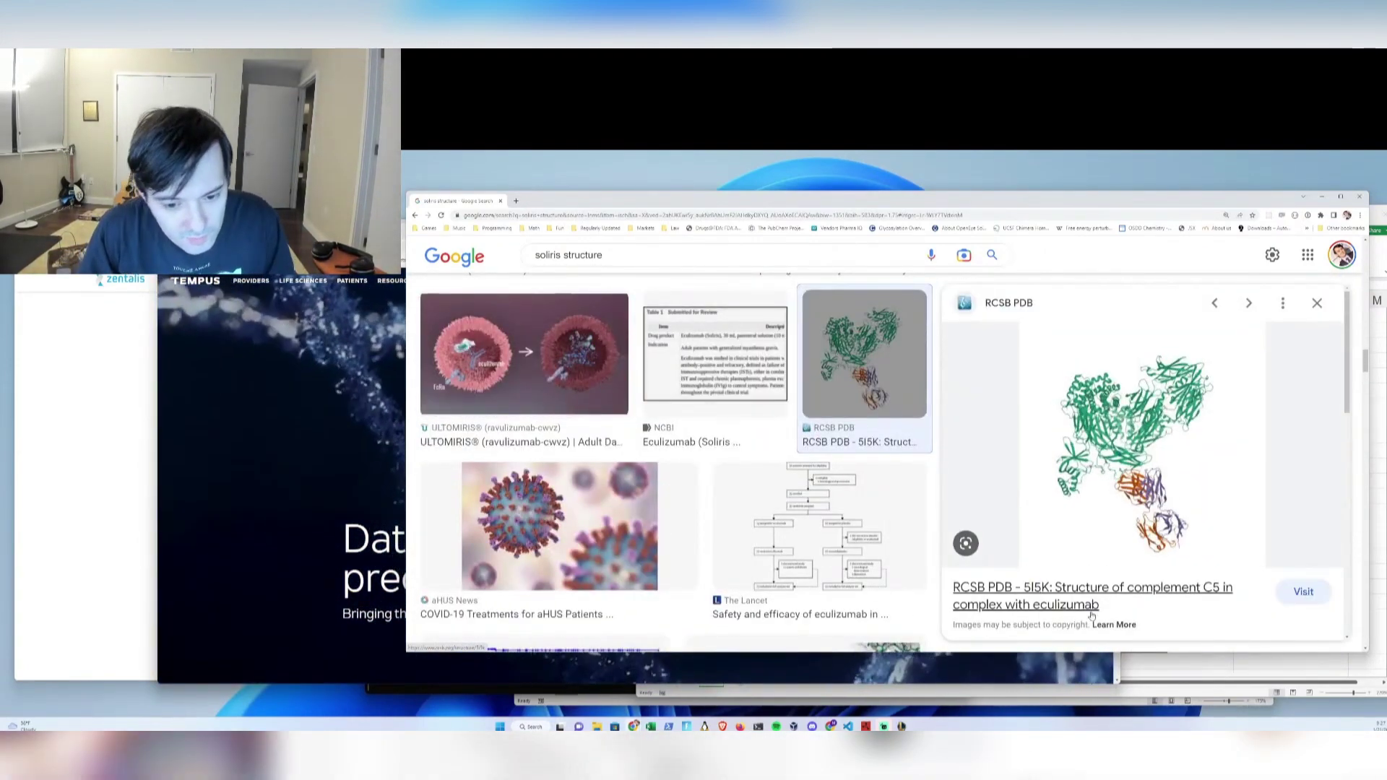
pyautogui.scroll(-2, 1127, 563)
# Open the Druglike Virtual Screen tool through the Druglike website
pyautogui.hotkey('ctrl', 'l')
pyautogui.write('druglike.com')
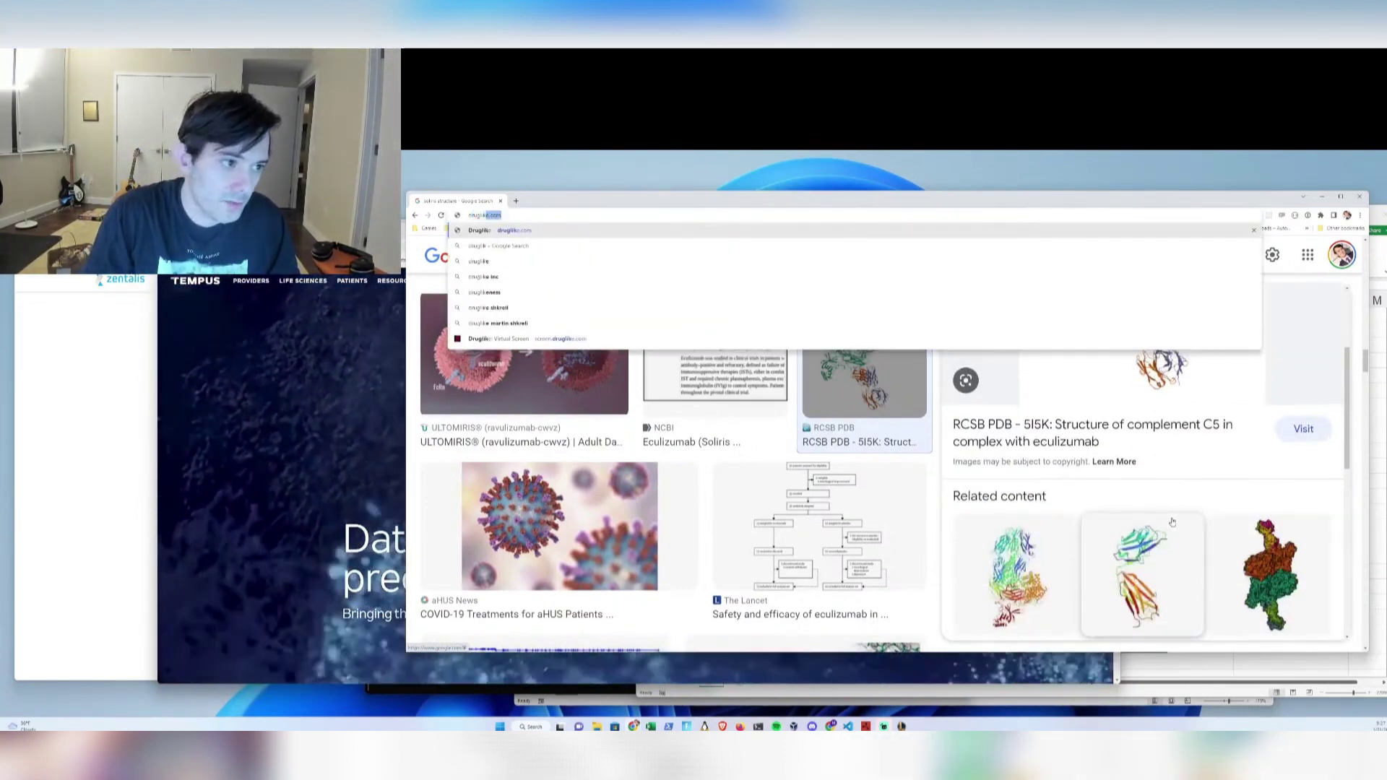
pyautogui.press('Return')
pyautogui.scroll(-5, 837, 573)
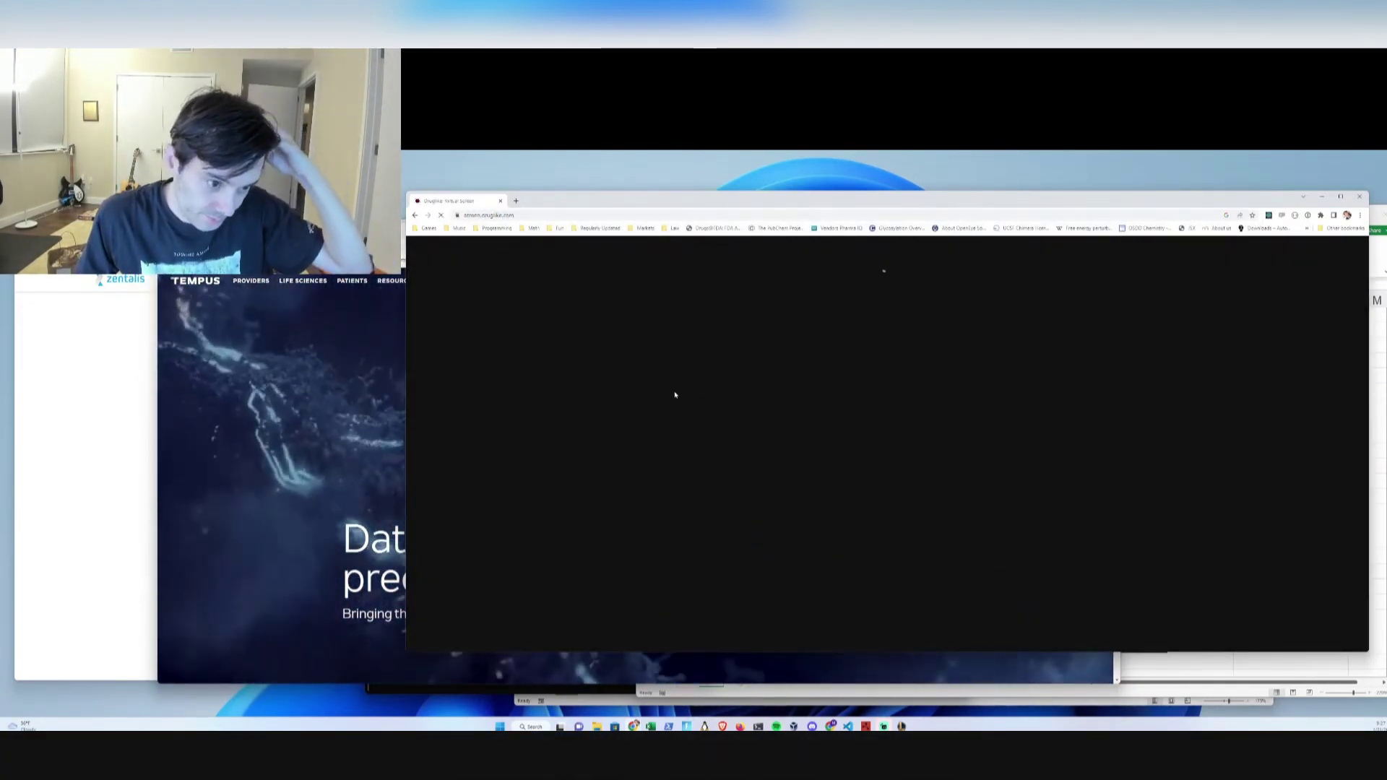
# Select PDB ID 5I5K as the virtual screening target
pyautogui.click(770, 342)
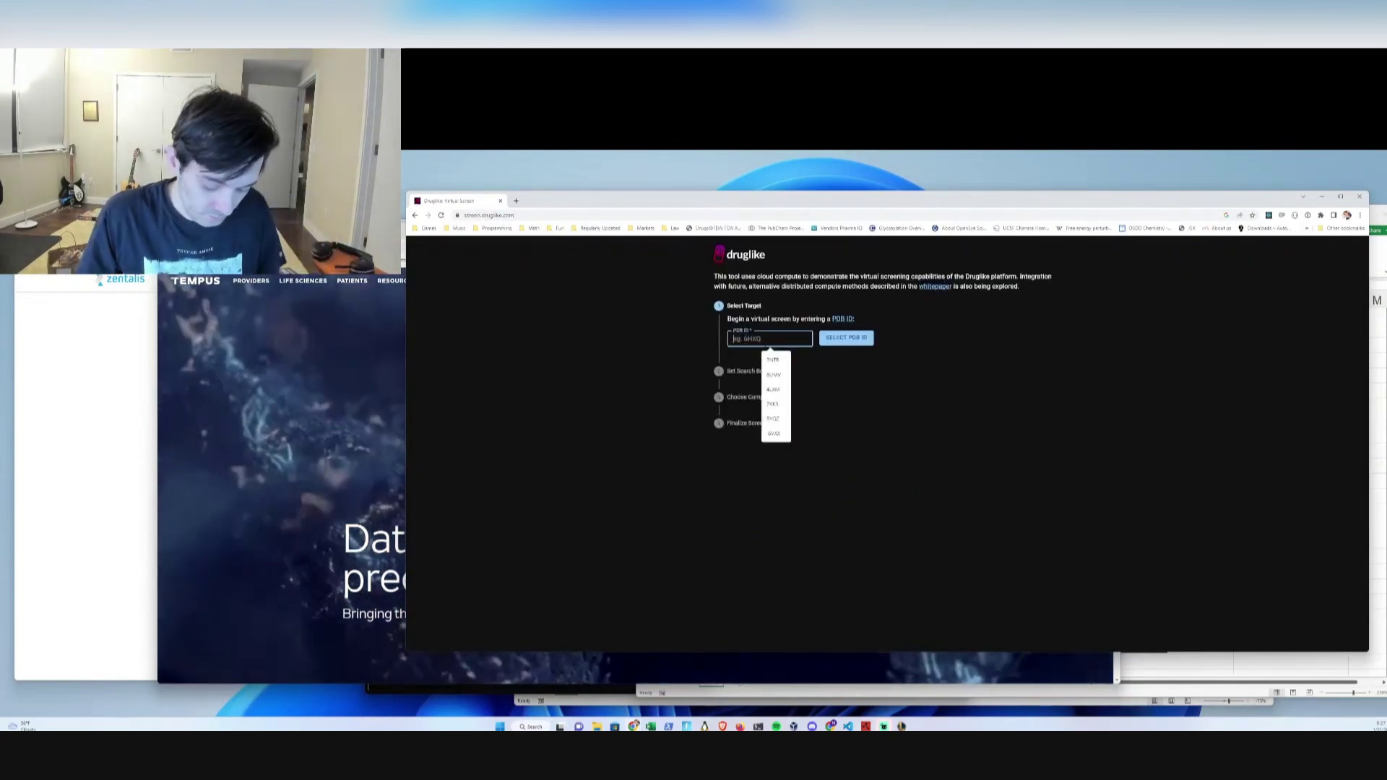
pyautogui.write('5l')
pyautogui.press('Return')
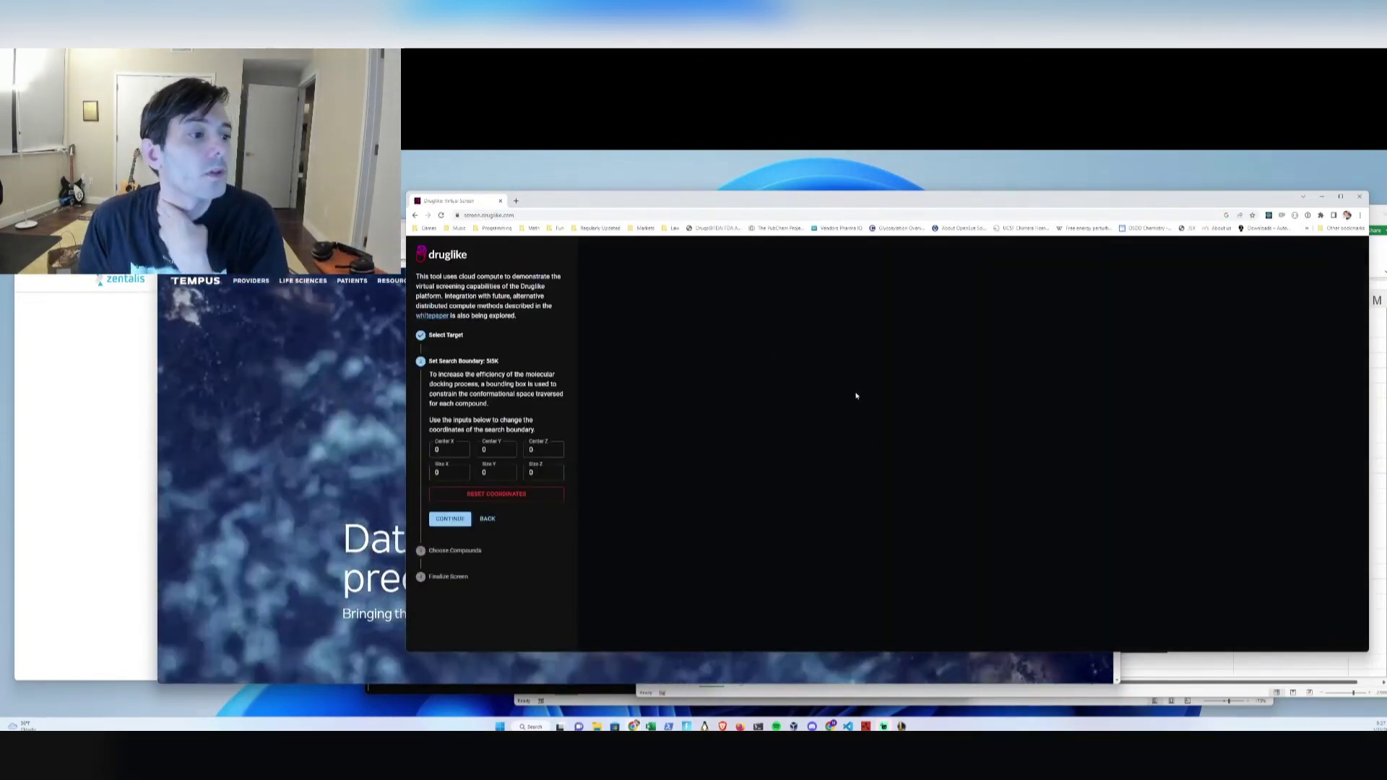
# Inspect the protein structure around the bounding box from several angles and accept the default search boundary
pyautogui.moveTo(967, 403); pyautogui.dragTo(656, 613)
pyautogui.scroll(5, 780, 462)
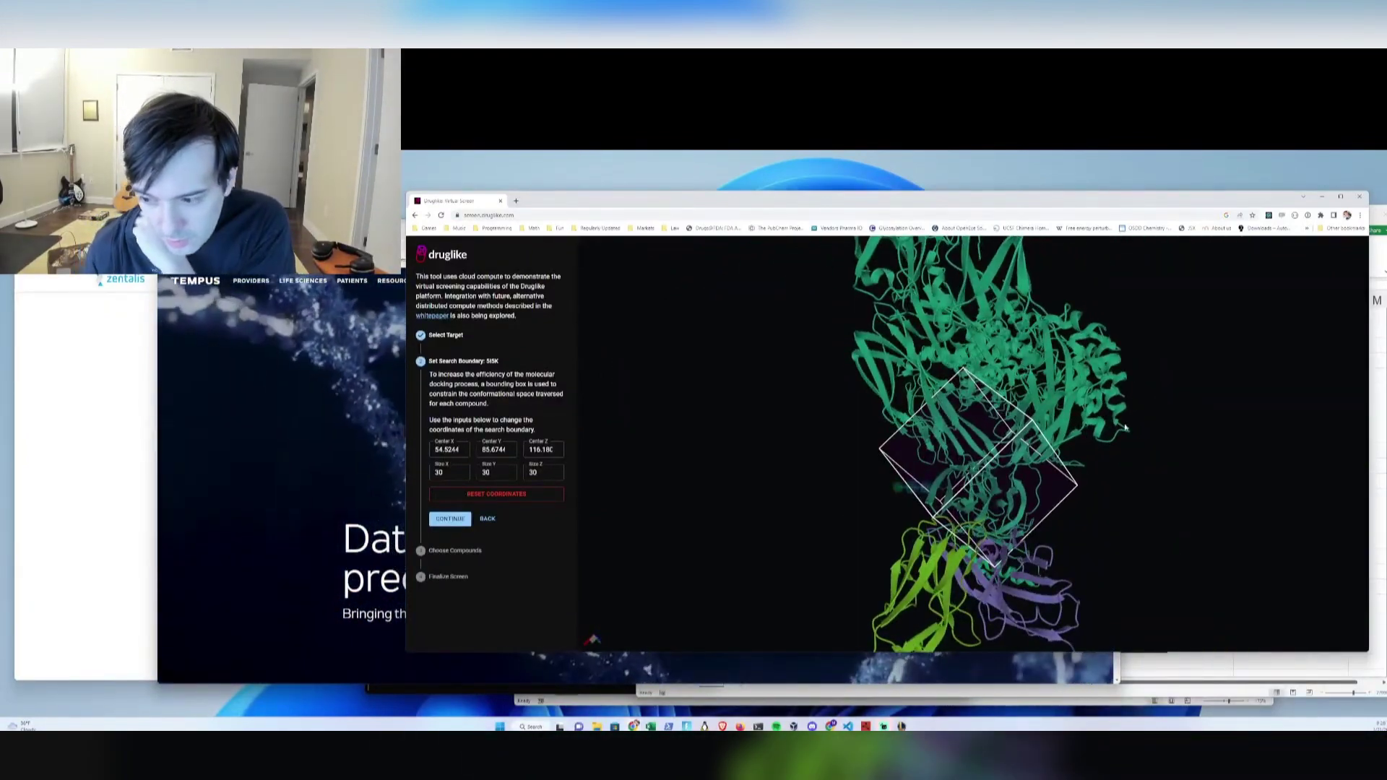
pyautogui.scroll(8, 1090, 467)
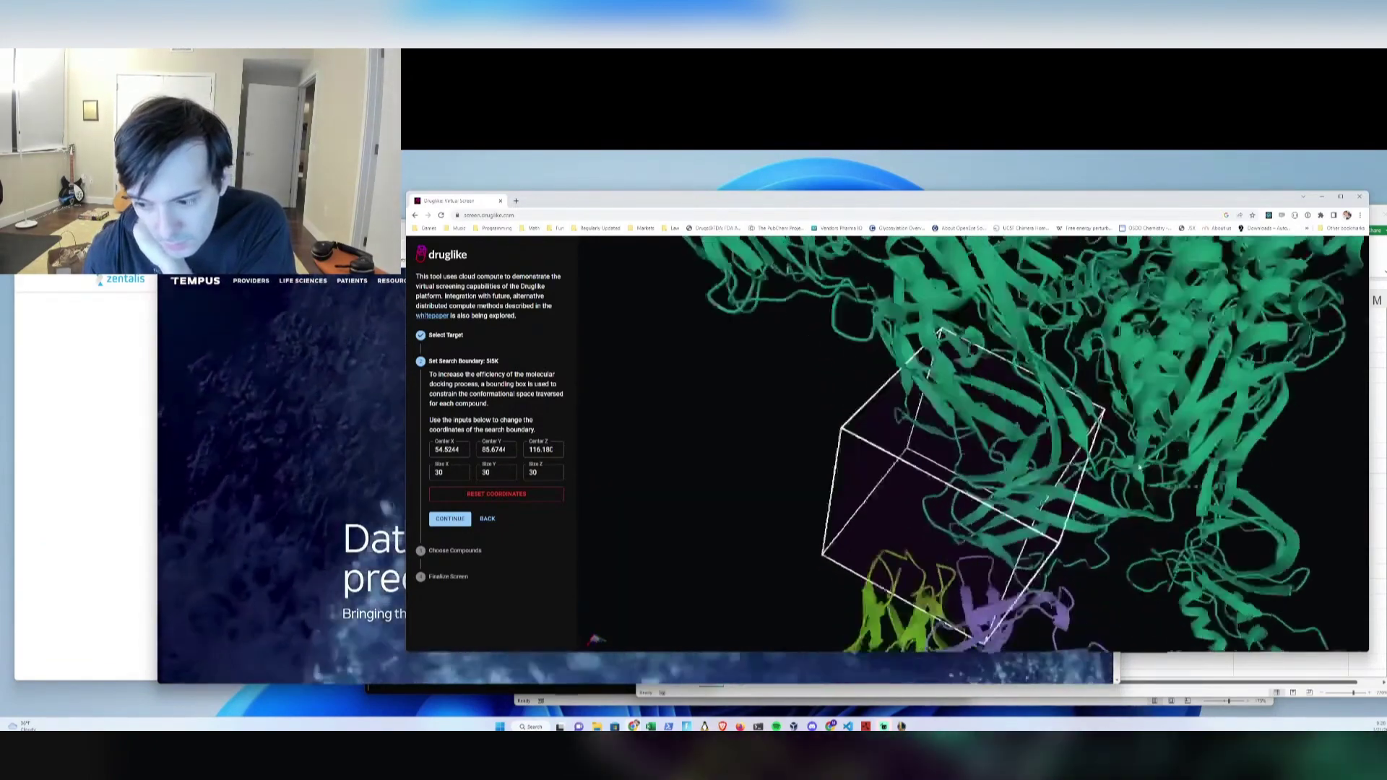
pyautogui.moveTo(1119, 474); pyautogui.dragTo(986, 642)
pyautogui.scroll(-10, 1105, 511)
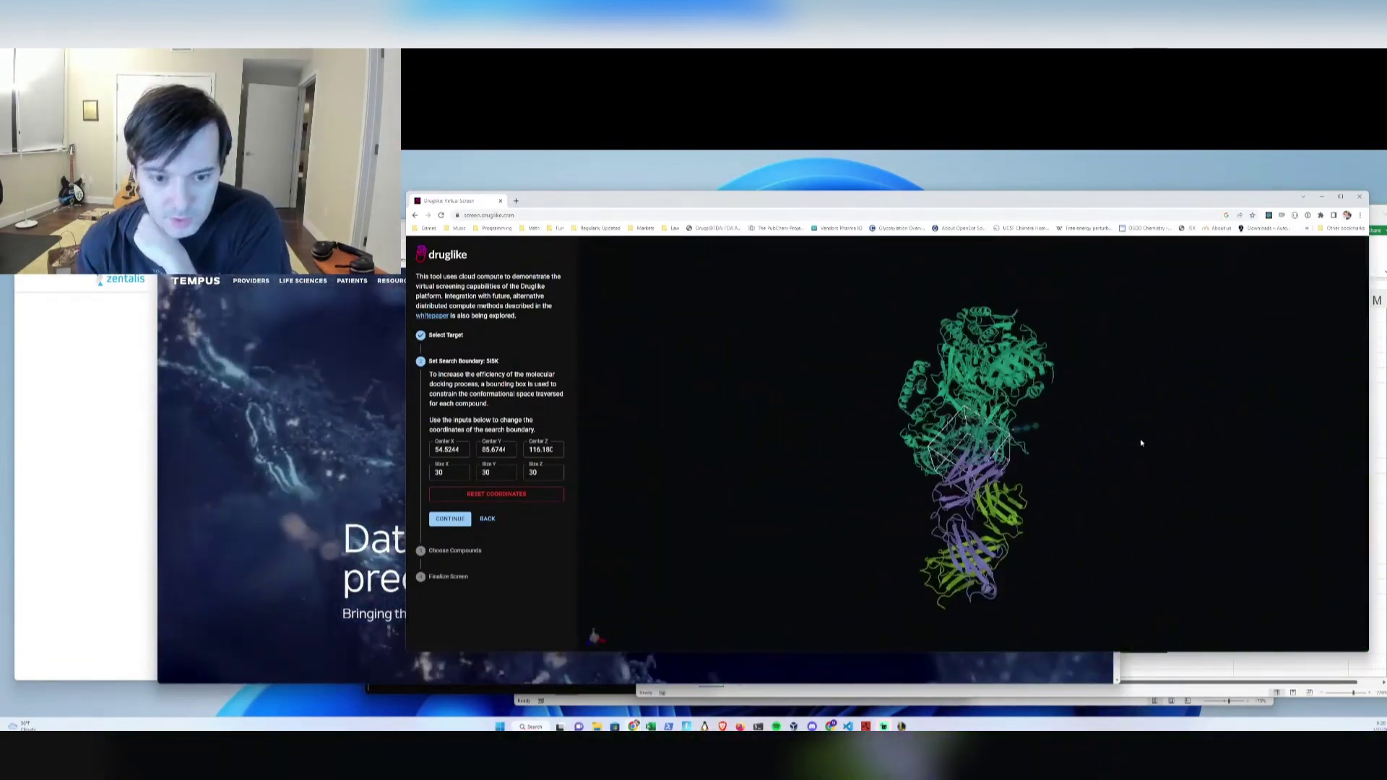
pyautogui.moveTo(1105, 463); pyautogui.dragTo(486, 616)
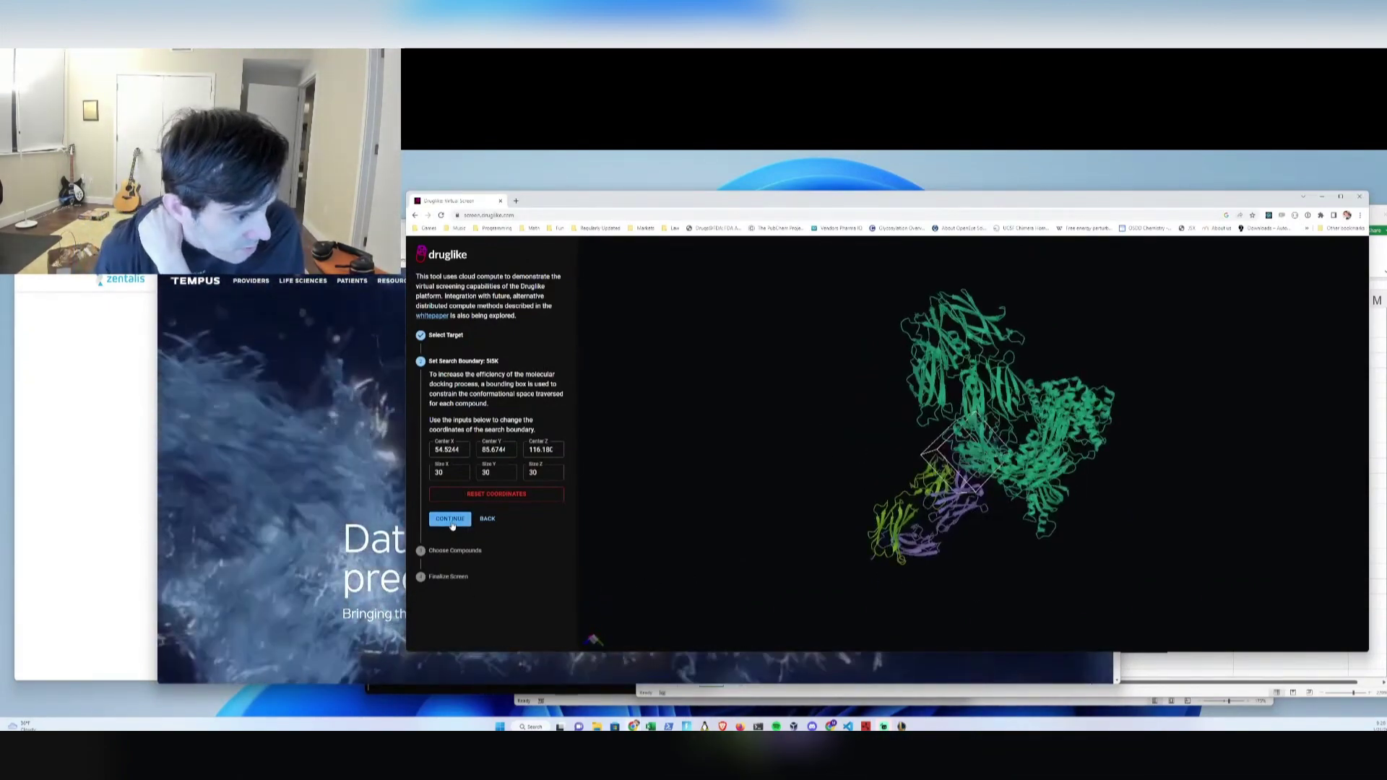
pyautogui.click(449, 518)
# Widen the number of rotatable bonds filter to 0–12 and launch the free virtual screen
pyautogui.scroll(-5, 1167, 511)
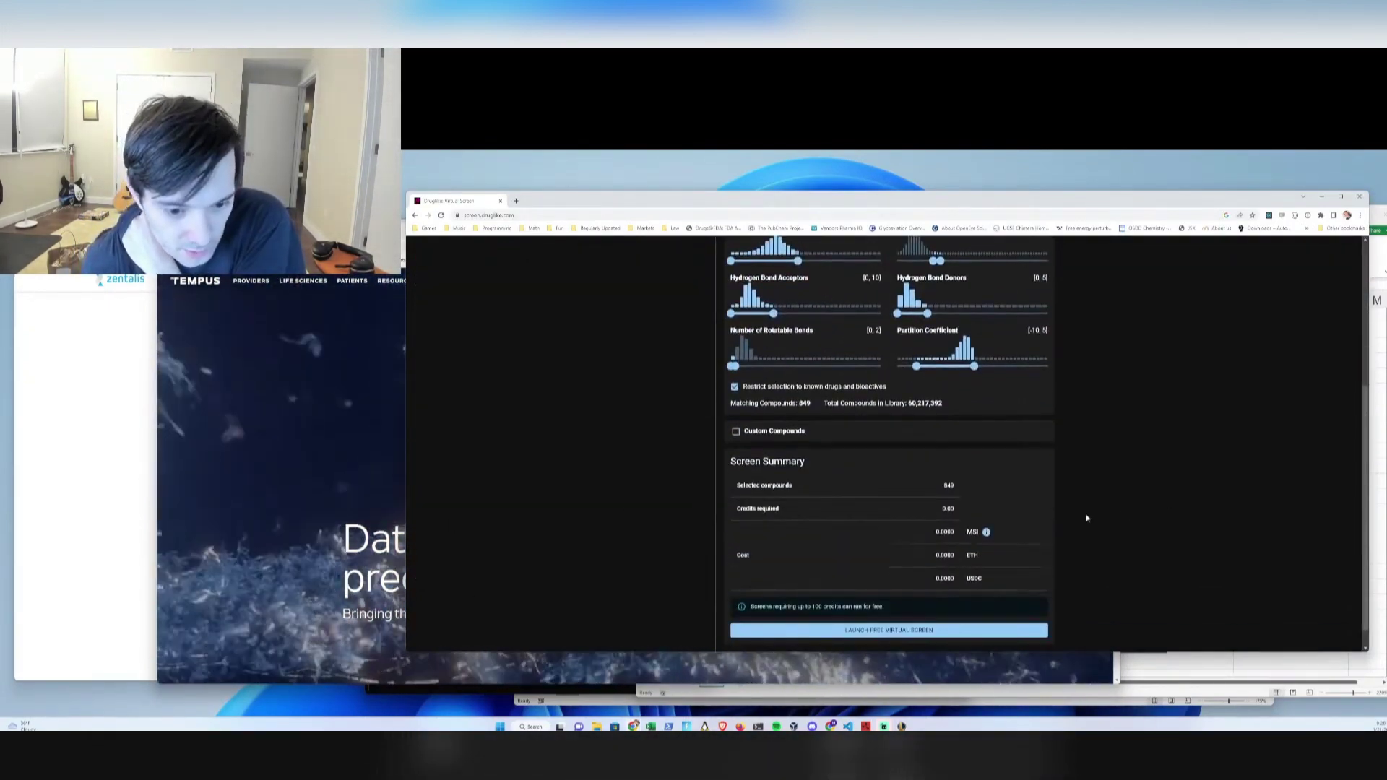
pyautogui.scroll(2, 1082, 447)
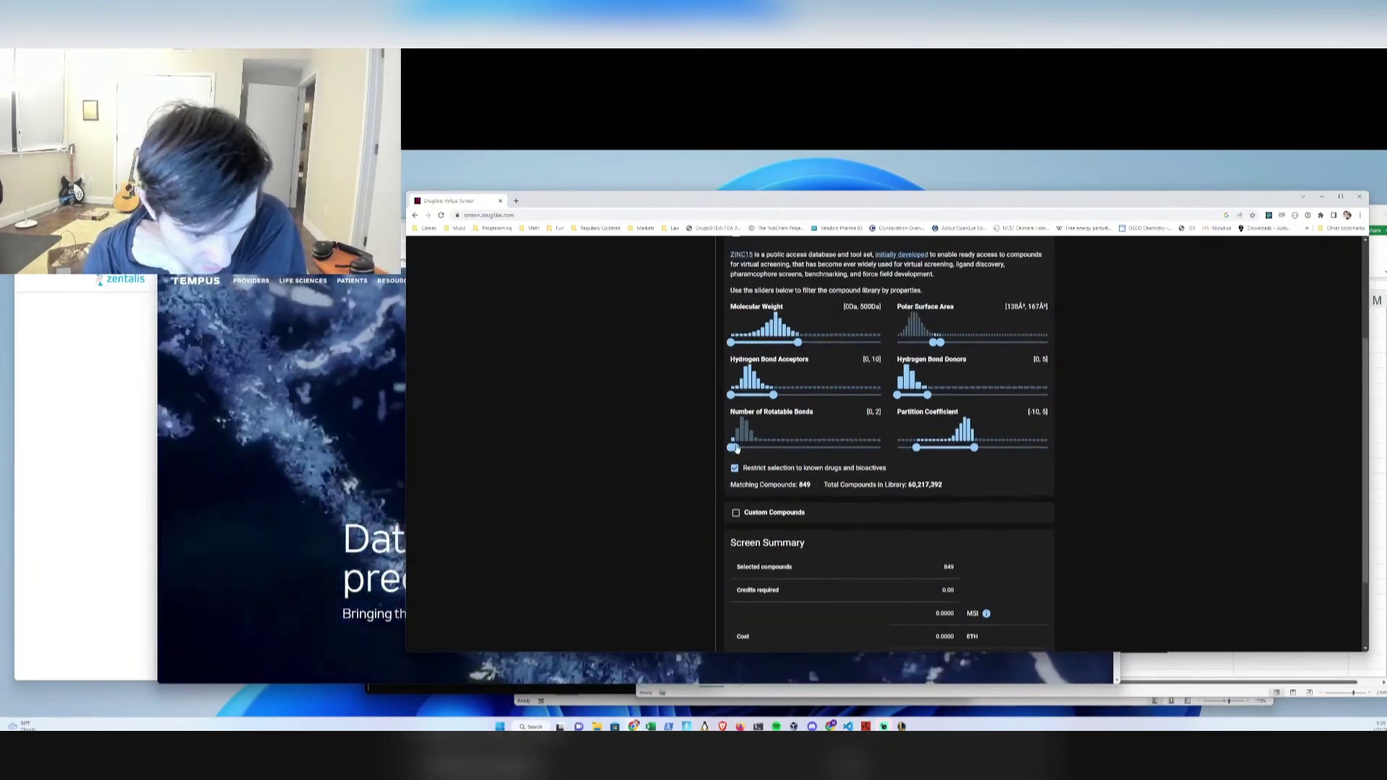
pyautogui.moveTo(734, 447); pyautogui.dragTo(750, 453)
pyautogui.scroll(-3, 1177, 461)
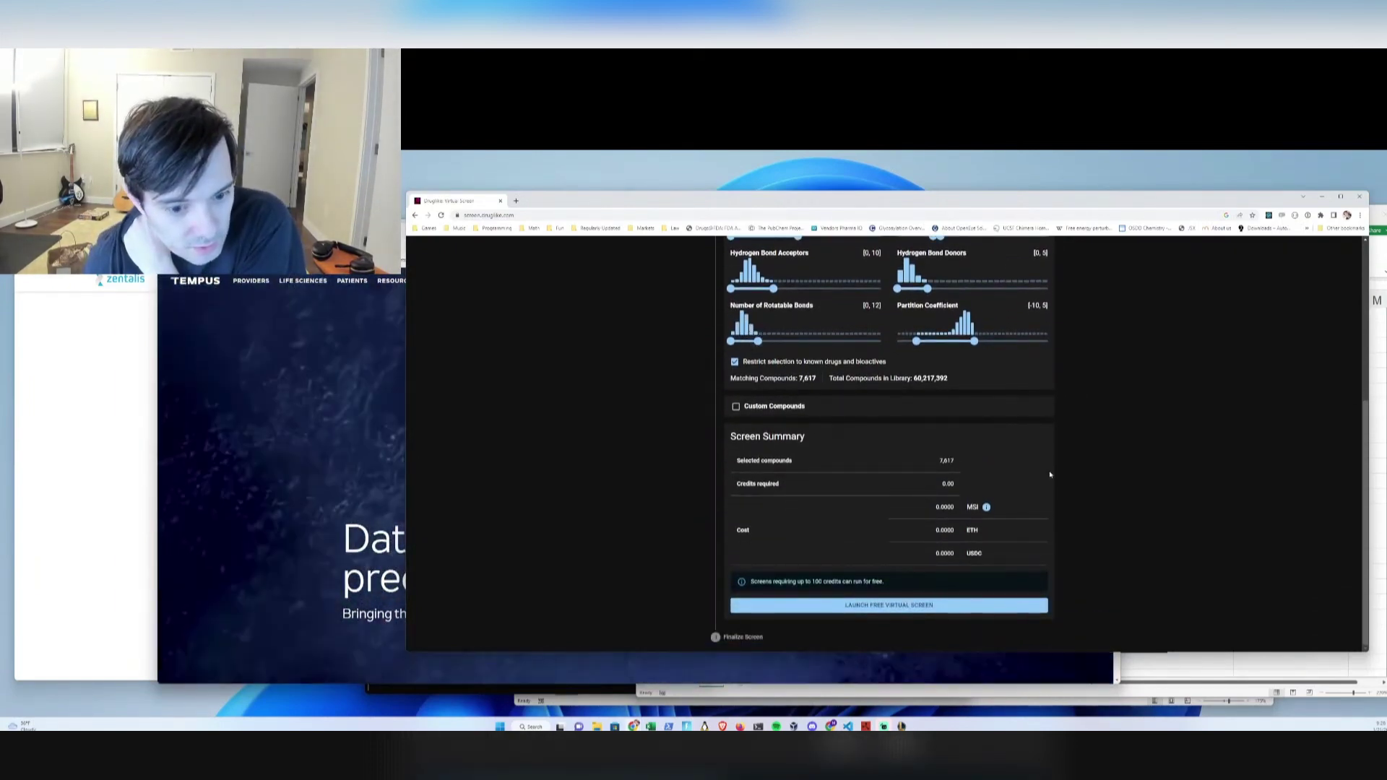
pyautogui.click(888, 604)
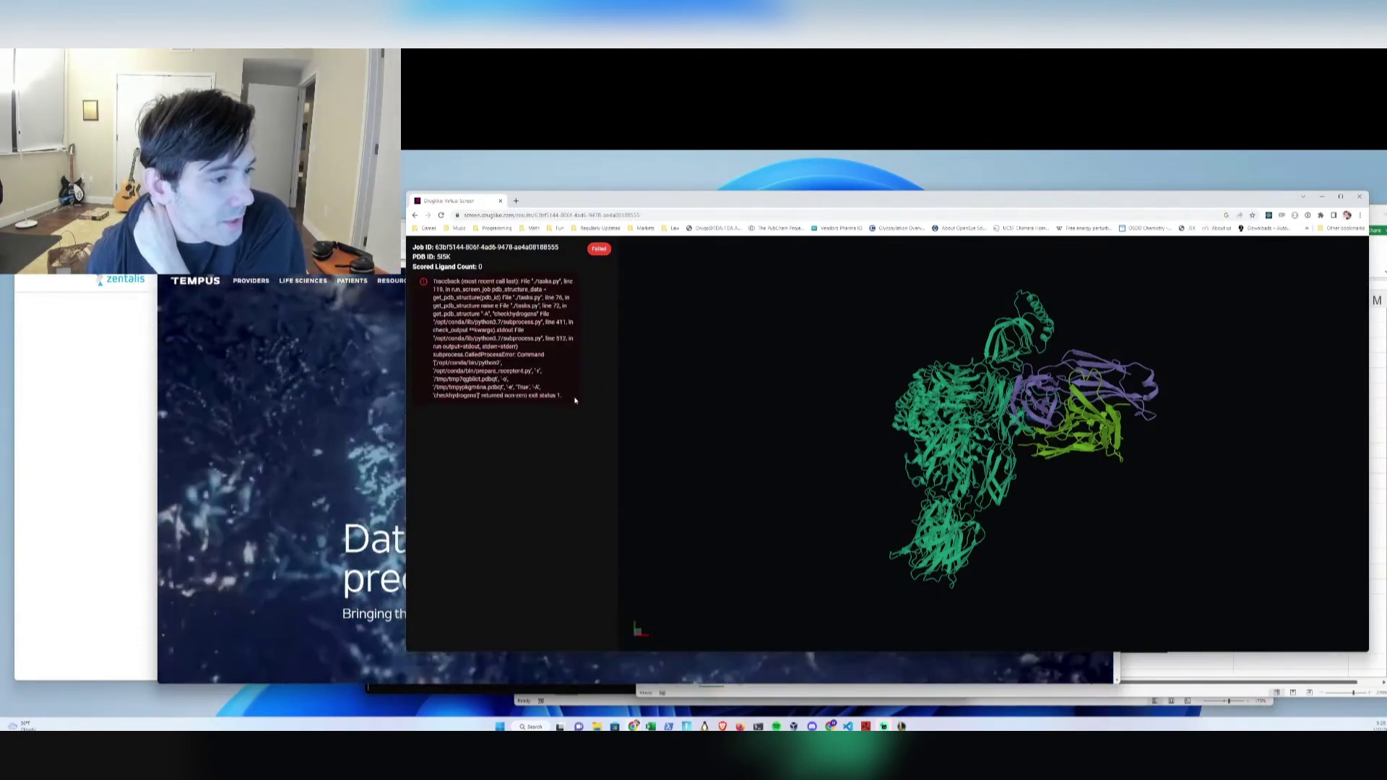
# Return to the screening setup, select PDB ID 2NTR as the new target and accept the default search boundary
pyautogui.moveTo(557, 399); pyautogui.dragTo(421, 284)
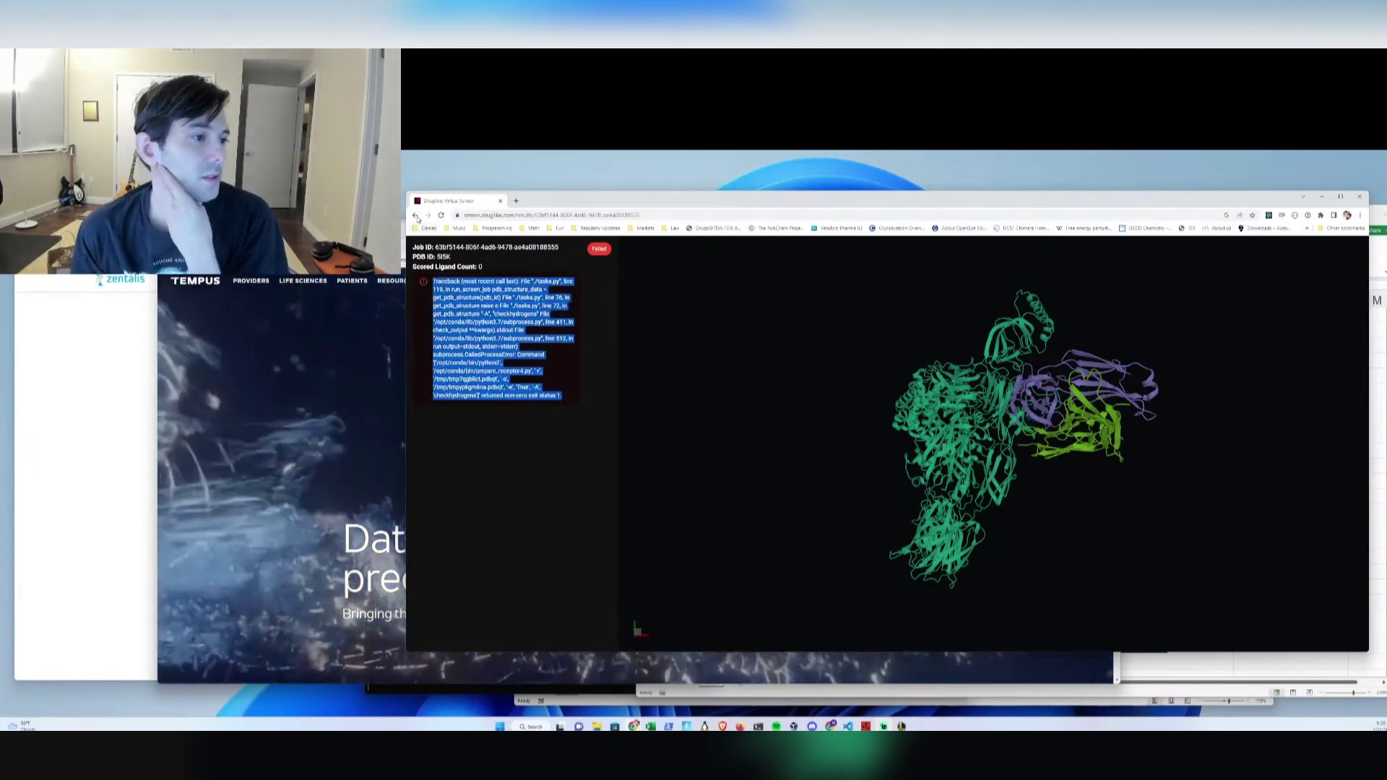
pyautogui.click(415, 215)
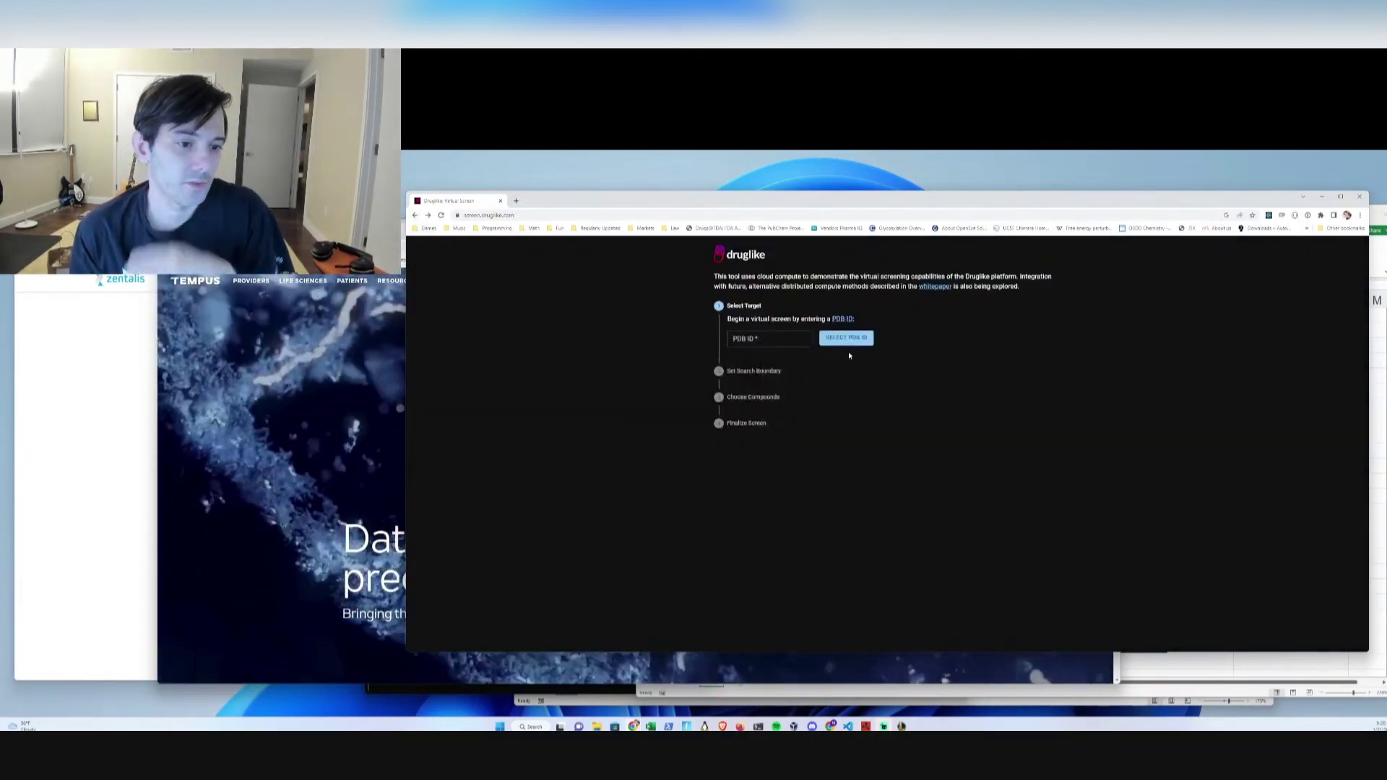
pyautogui.click(772, 350)
pyautogui.click(852, 343)
pyautogui.click(446, 521)
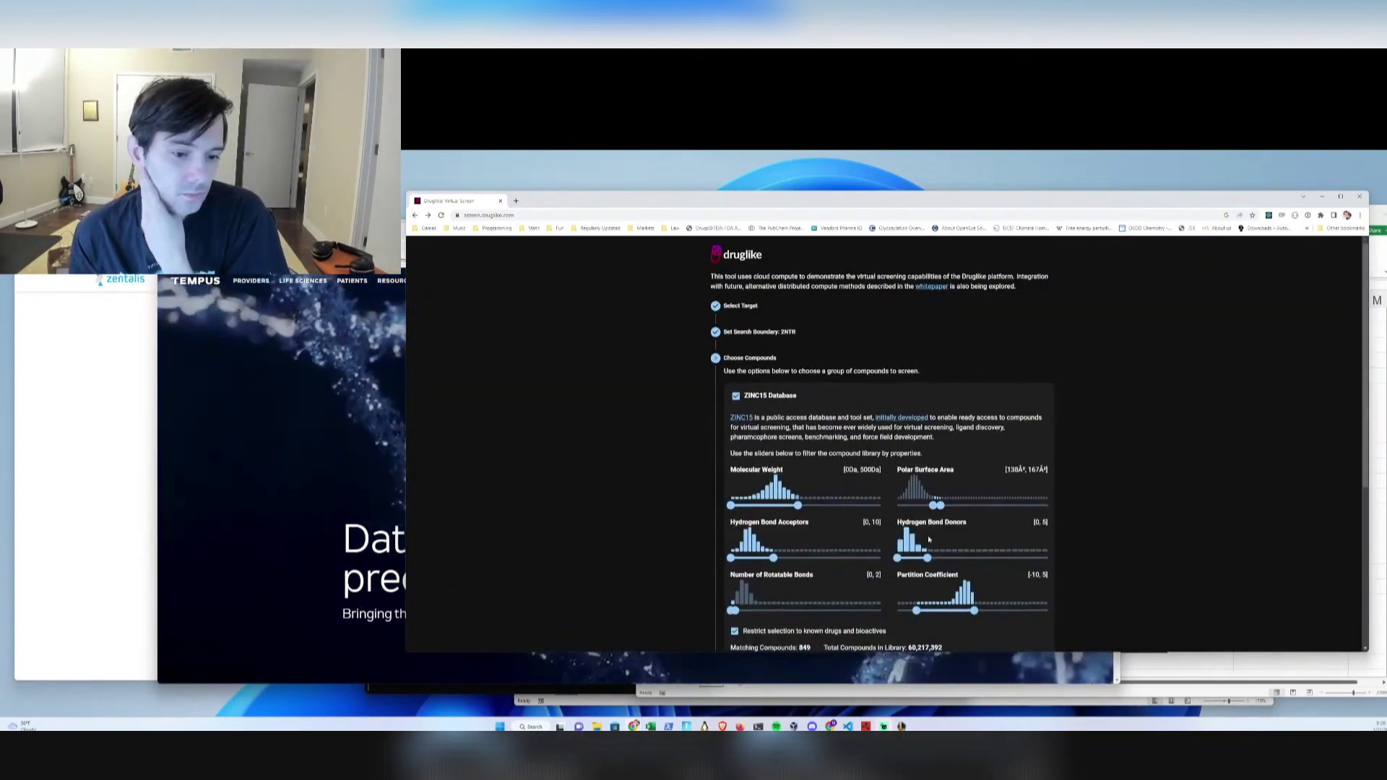
# Widen the number of rotatable bonds filter to 0–7 and launch the free virtual screen
pyautogui.scroll(-5, 927, 536)
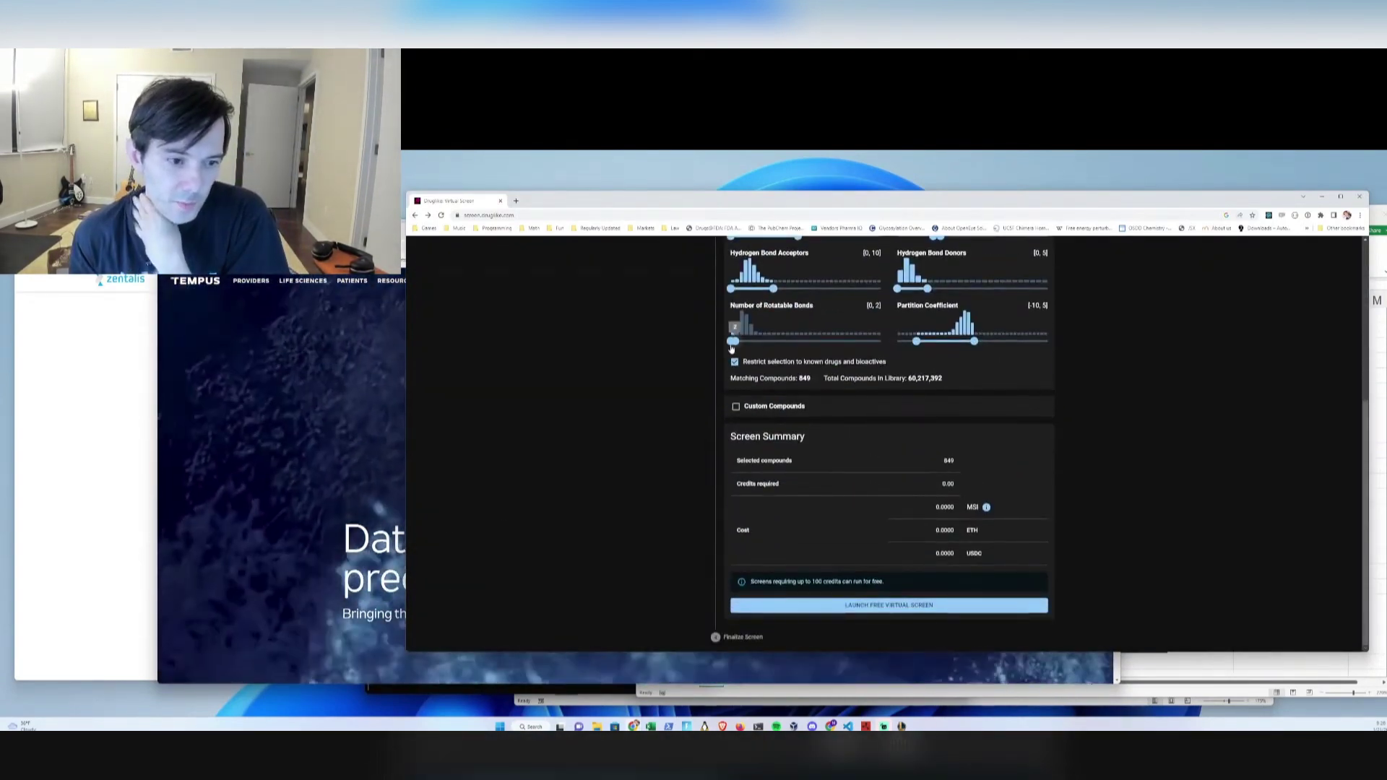
pyautogui.moveTo(732, 342); pyautogui.dragTo(746, 342)
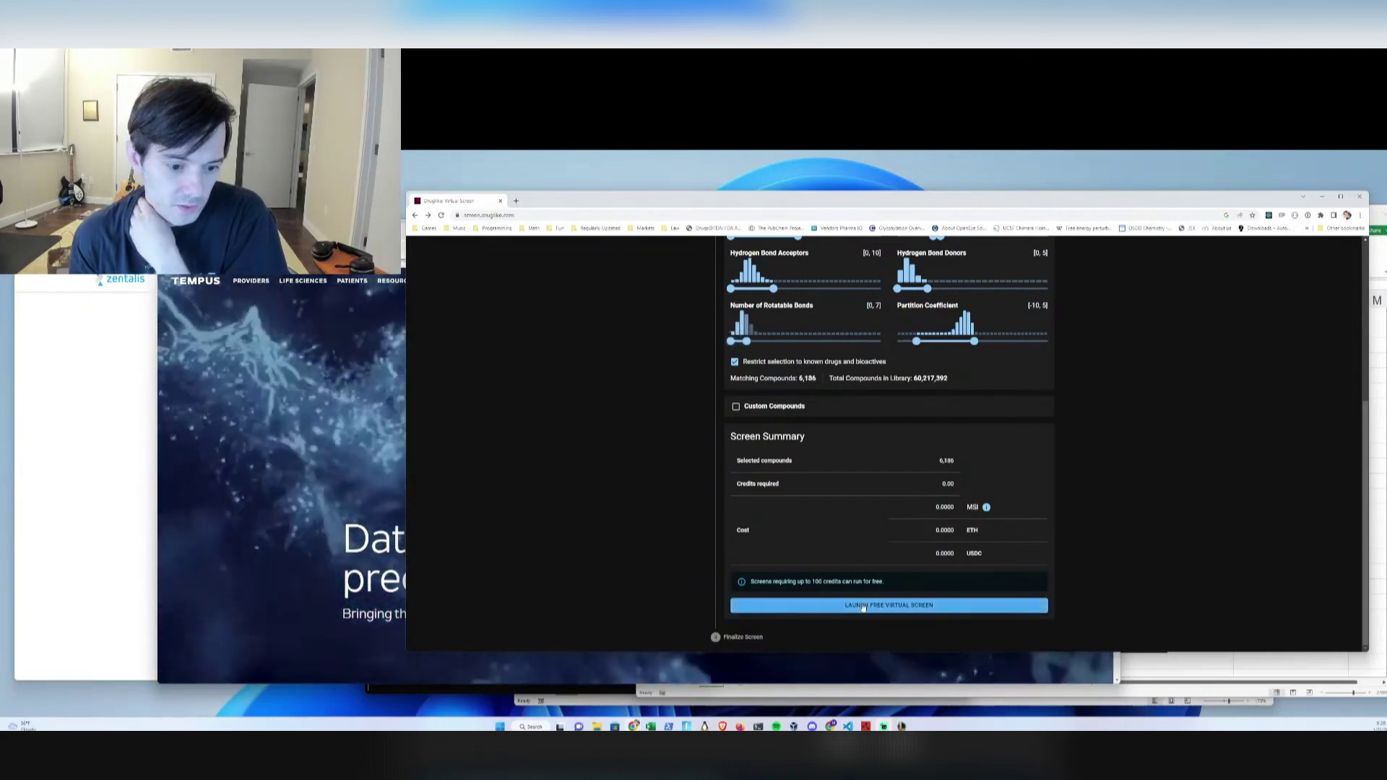
pyautogui.click(910, 605)
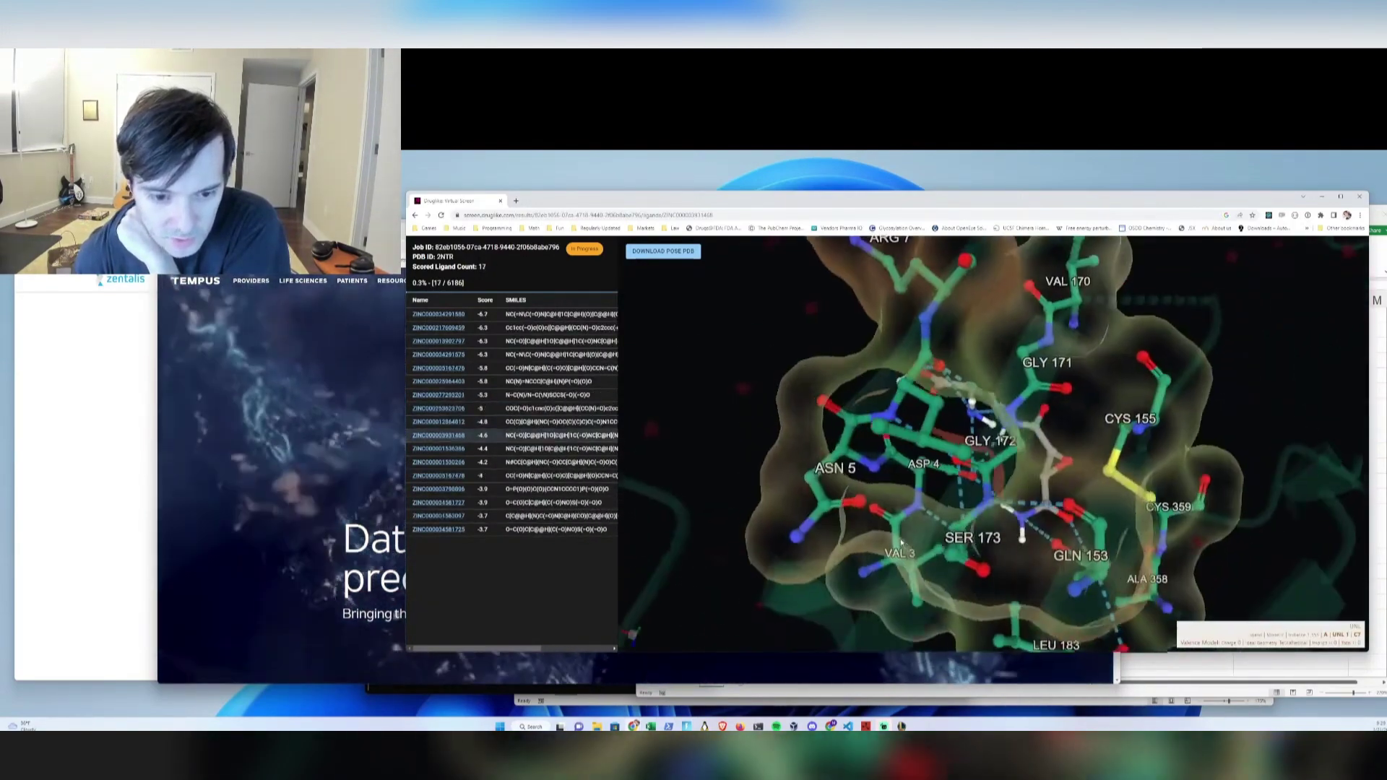
# View the docked poses of several of the highest-ranked ligands and check the screen's progress
pyautogui.click(440, 316)
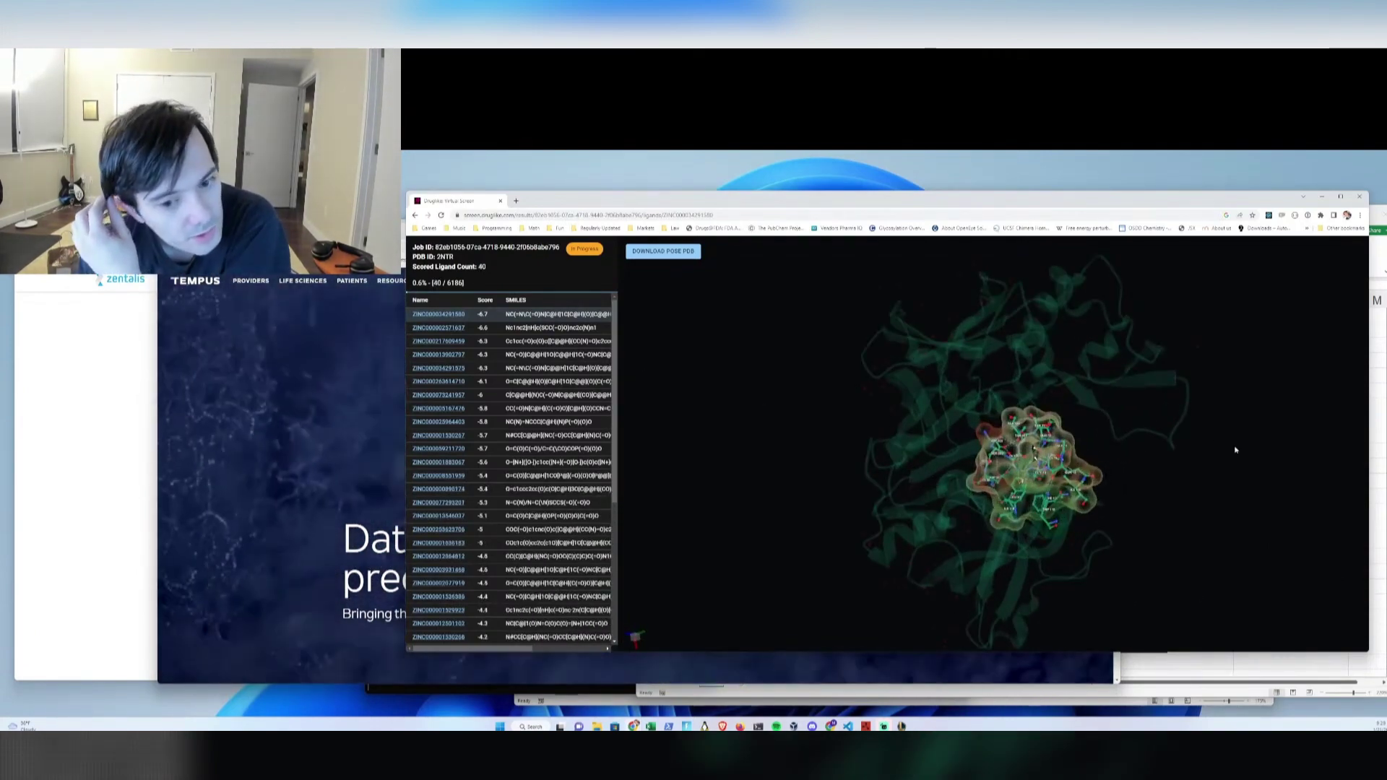
pyautogui.click(425, 328)
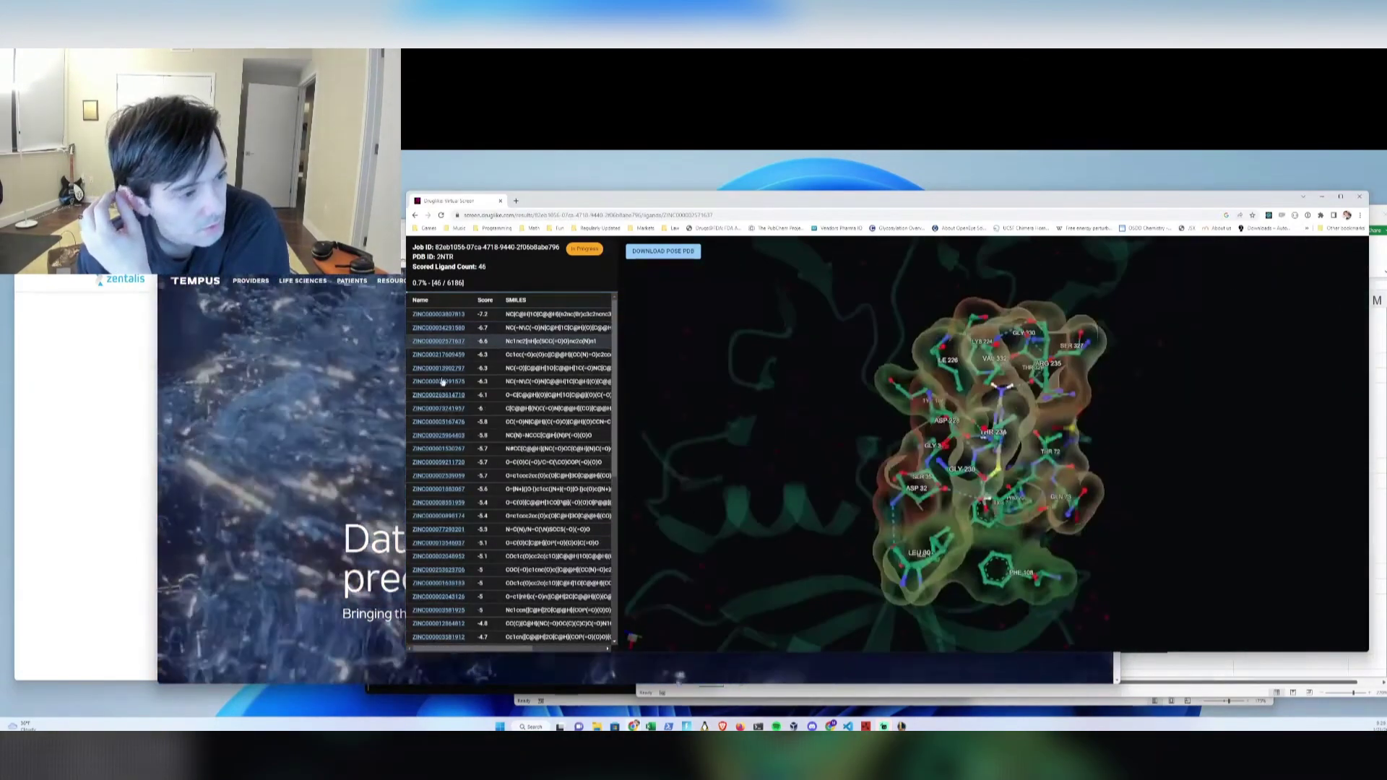
pyautogui.click(433, 313)
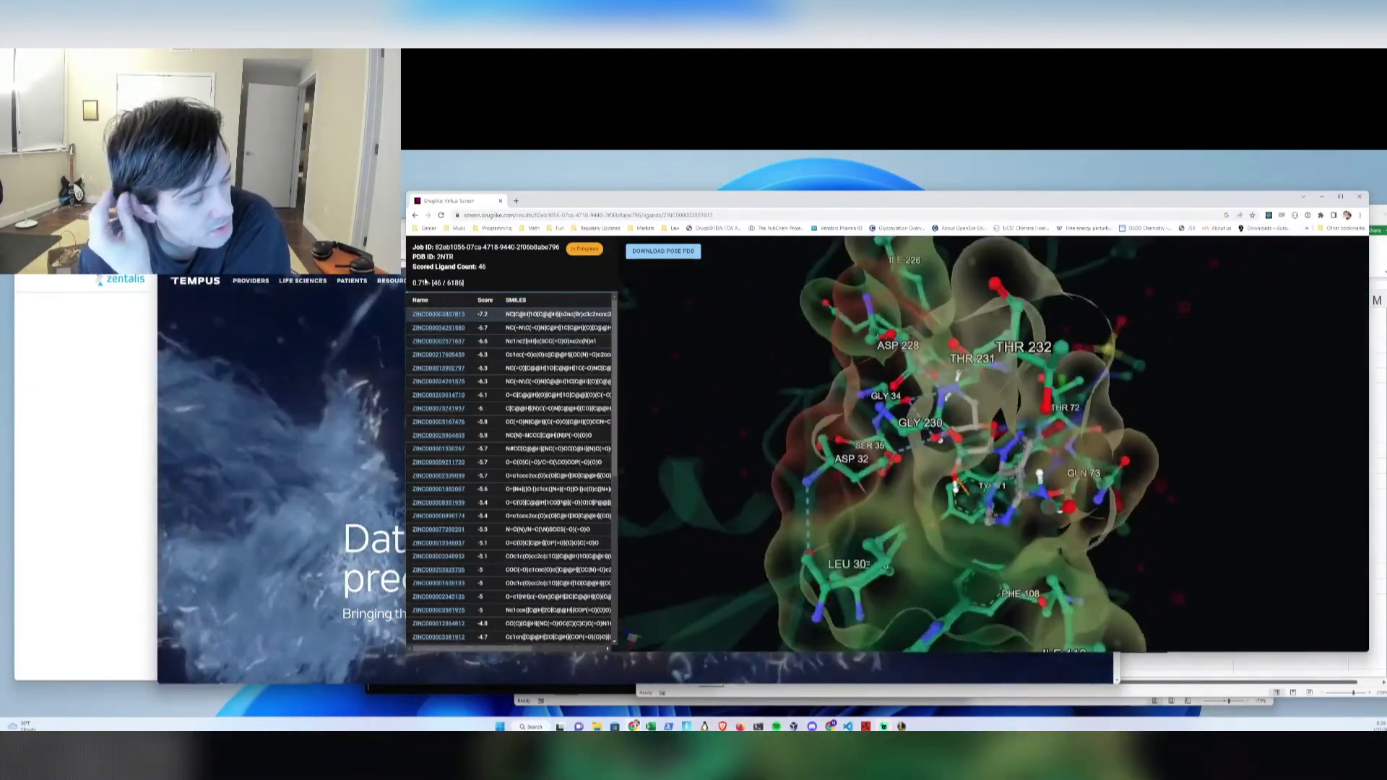
pyautogui.moveTo(425, 282); pyautogui.dragTo(473, 285)
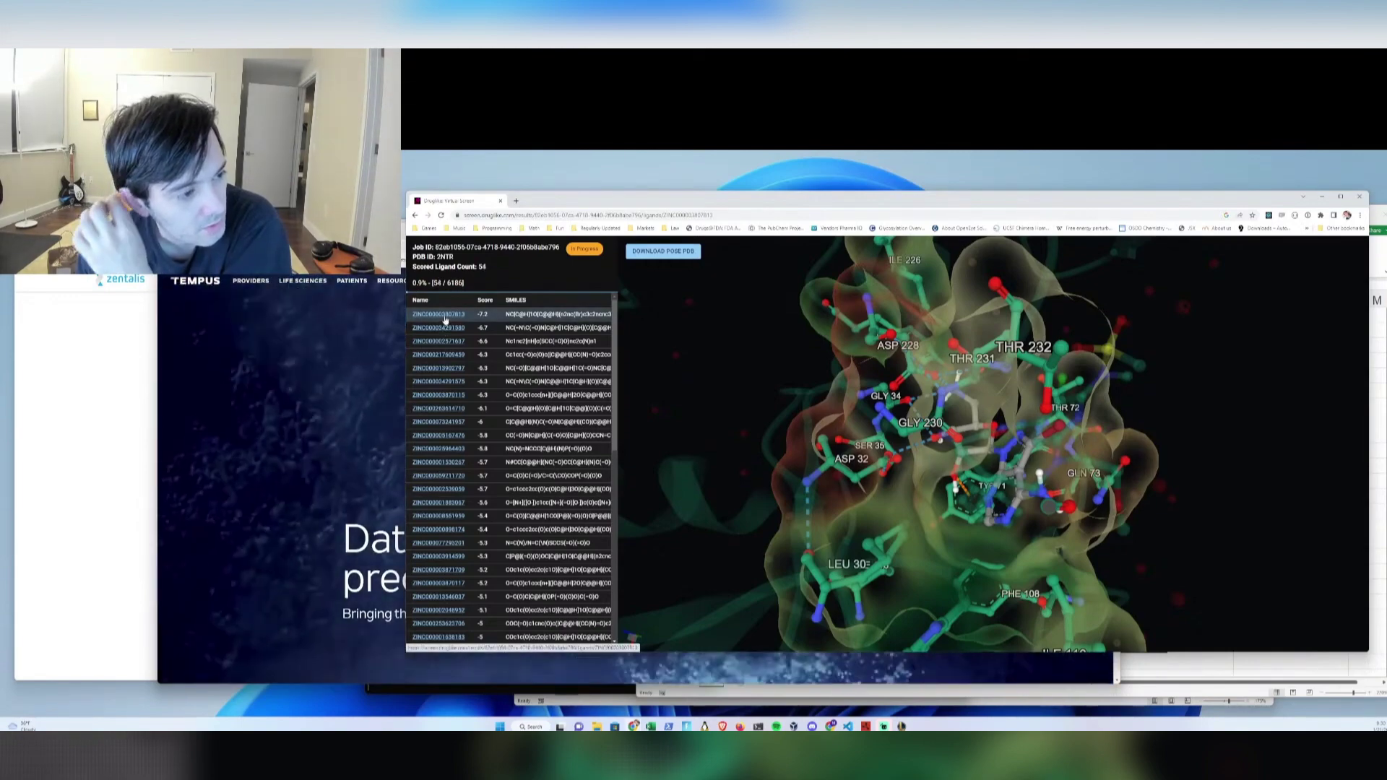
pyautogui.click(472, 287)
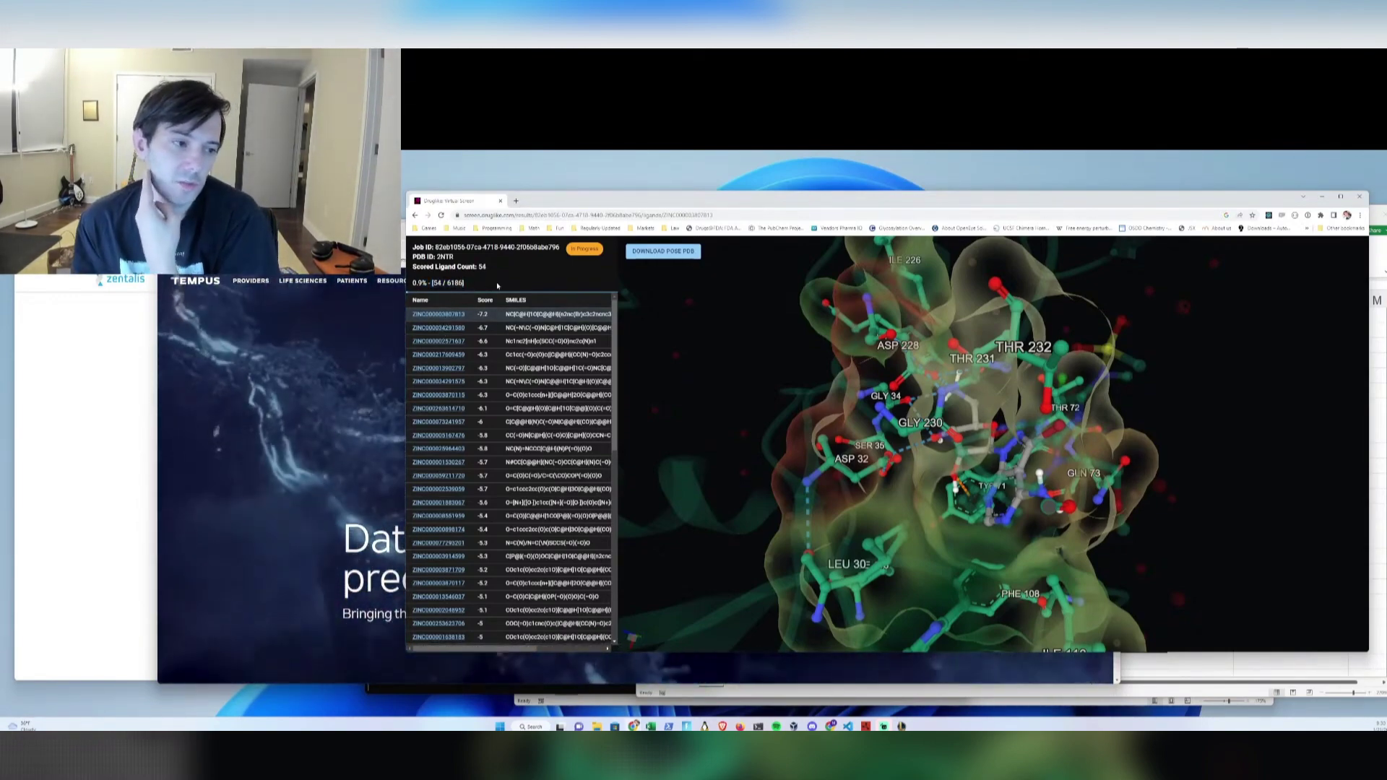
# Open the new top-ranked ligand and examine its docked pose in the protein pocket from several angles
pyautogui.scroll(-5, 900, 320)
pyautogui.moveTo(1063, 368); pyautogui.dragTo(1120, 590)
pyautogui.scroll(-3, 1185, 398)
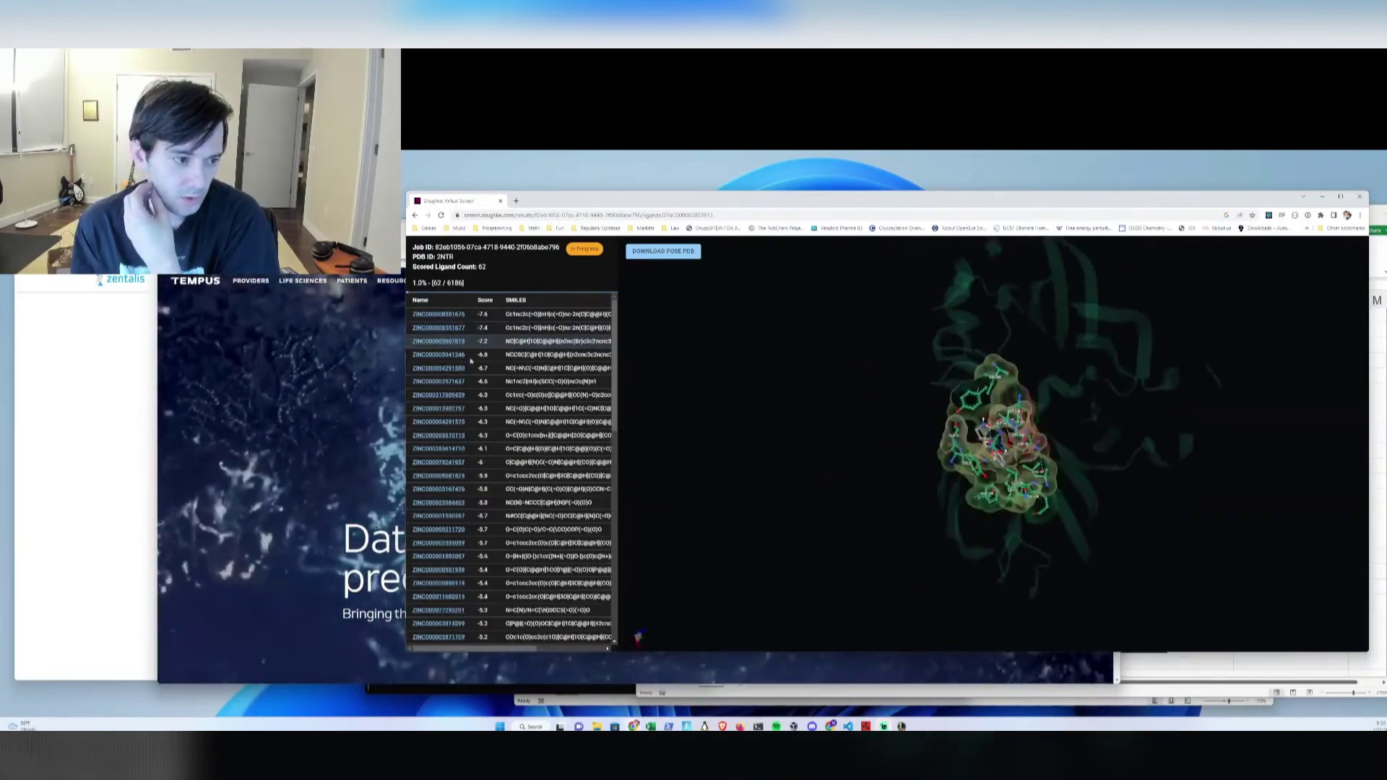
pyautogui.click(442, 317)
pyautogui.scroll(-5, 1187, 325)
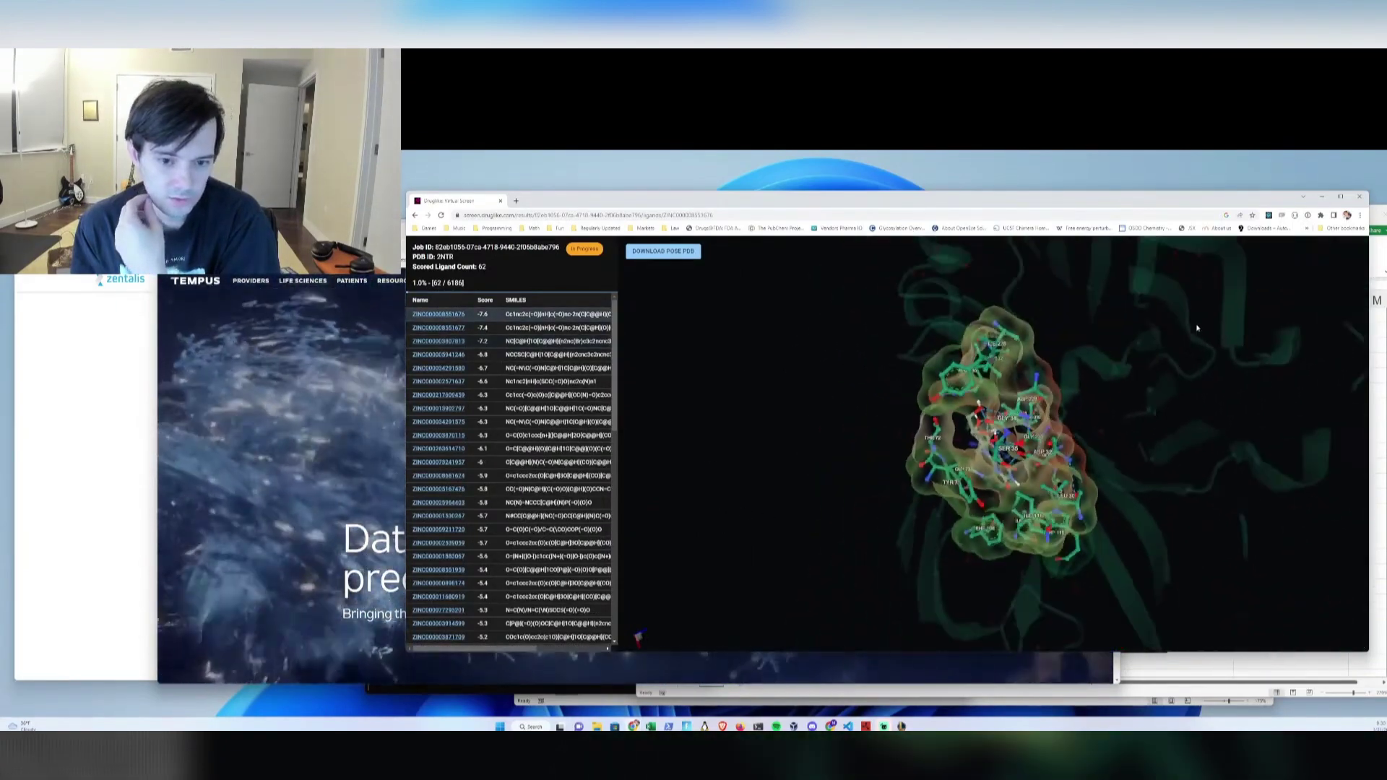
pyautogui.moveTo(1190, 322); pyautogui.dragTo(792, 632)
pyautogui.scroll(5, 1056, 344)
pyautogui.moveTo(1054, 345); pyautogui.dragTo(404, 658)
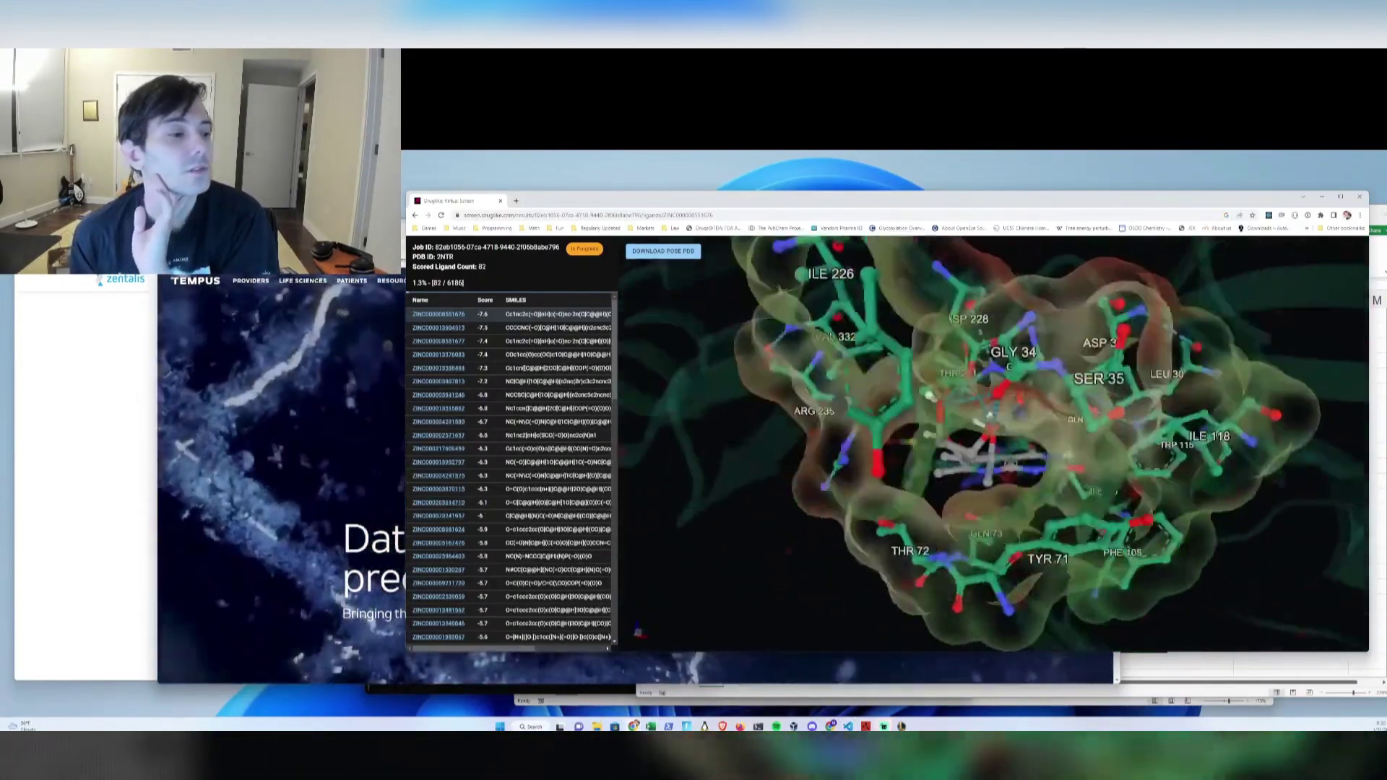
# Examine the top-ranked ligand's SMILES string and its binding-site residues, both close up and within the whole protein
pyautogui.moveTo(865, 726)
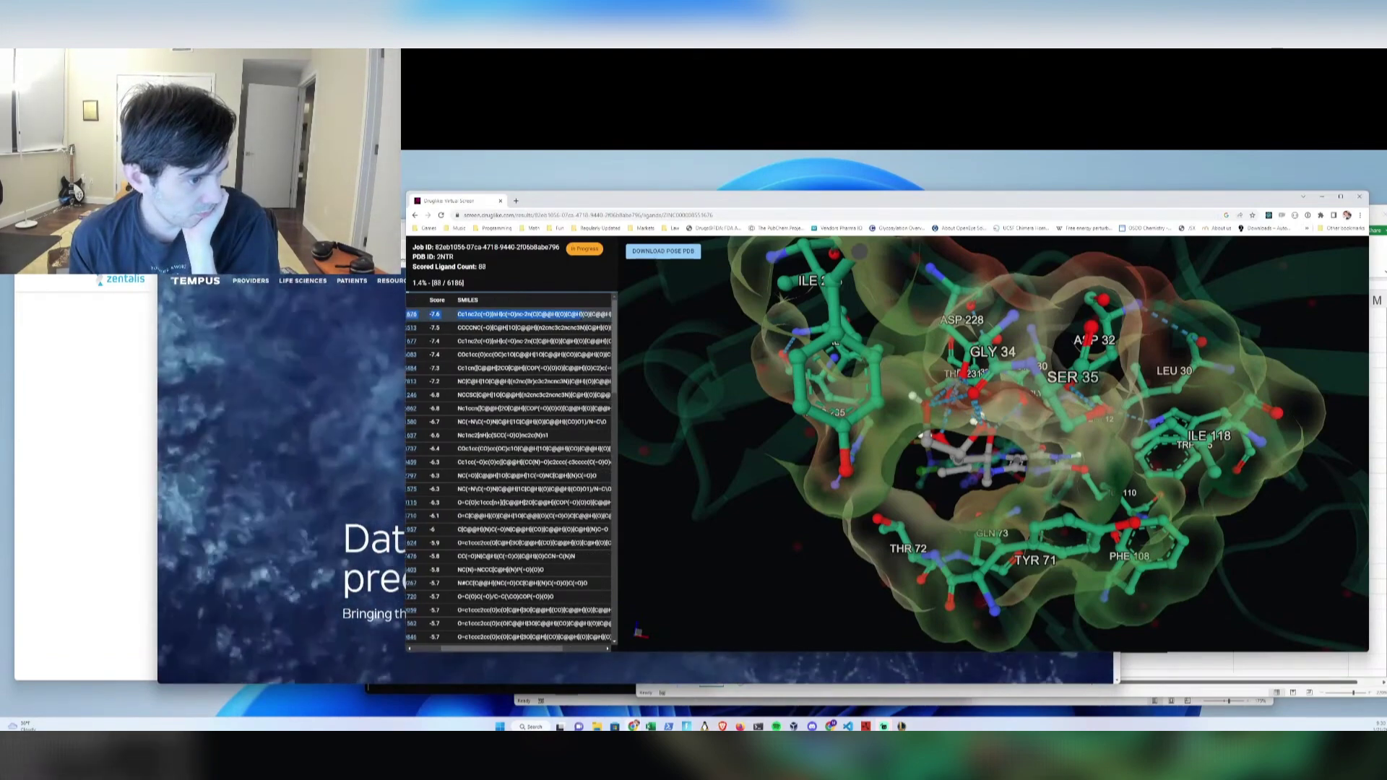
pyautogui.moveTo(582, 314); pyautogui.dragTo(408, 299)
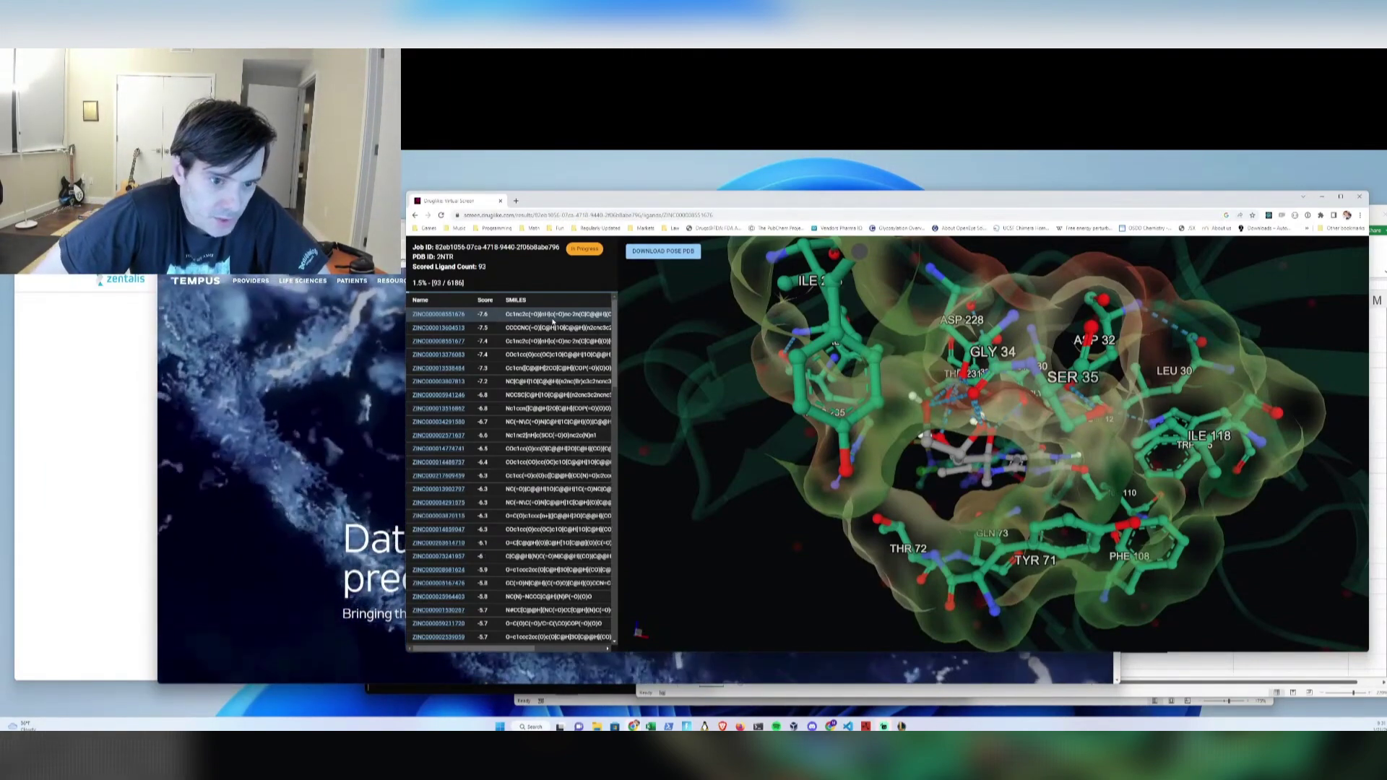
pyautogui.scroll(-5, 874, 359)
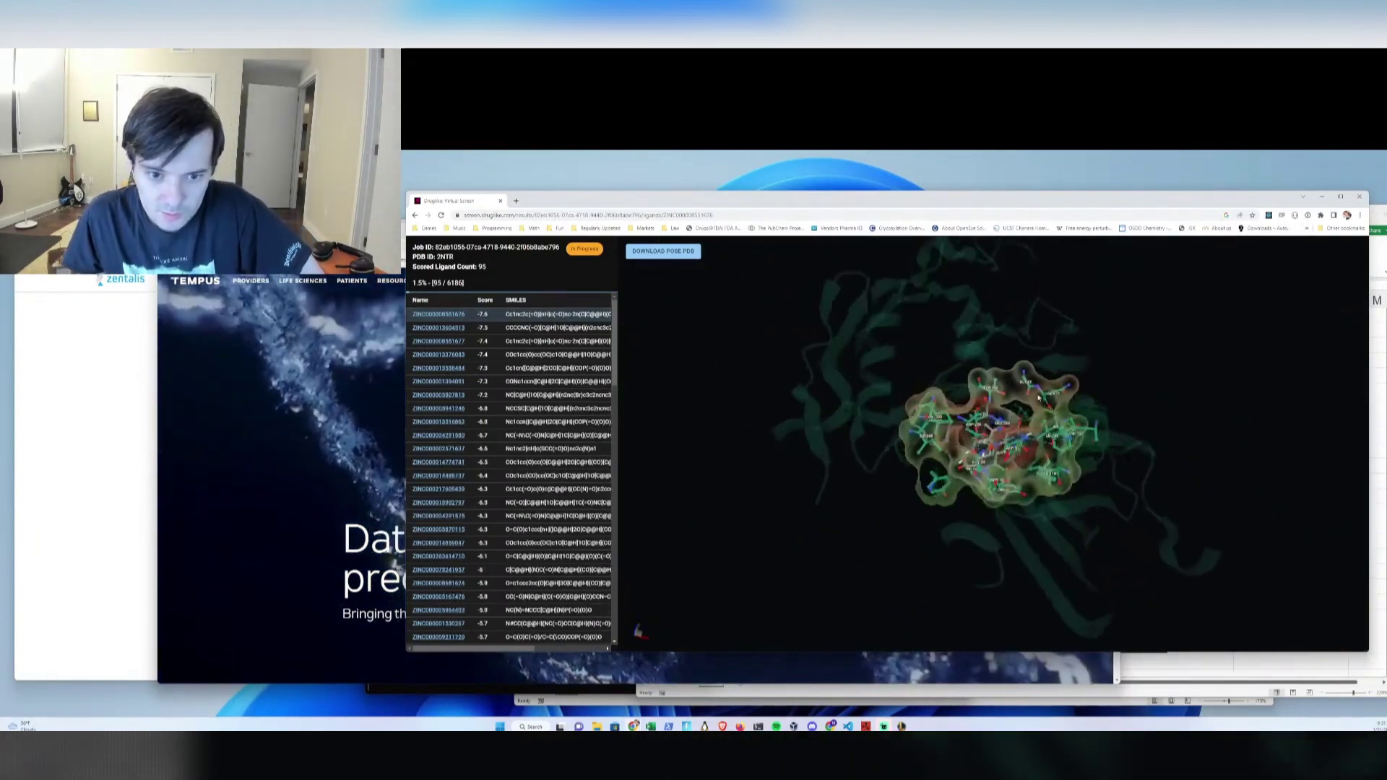
pyautogui.moveTo(1031, 413); pyautogui.dragTo(987, 504)
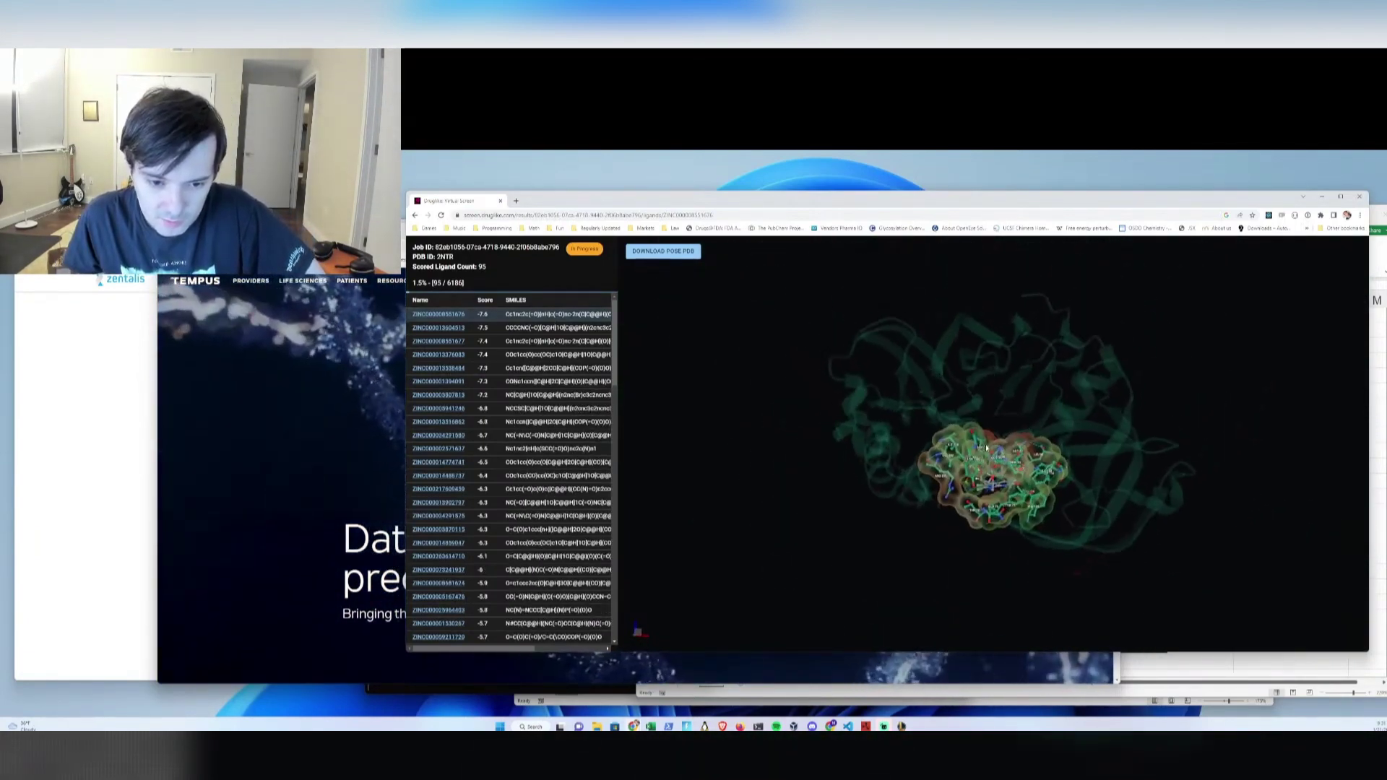
pyautogui.scroll(5, 980, 496)
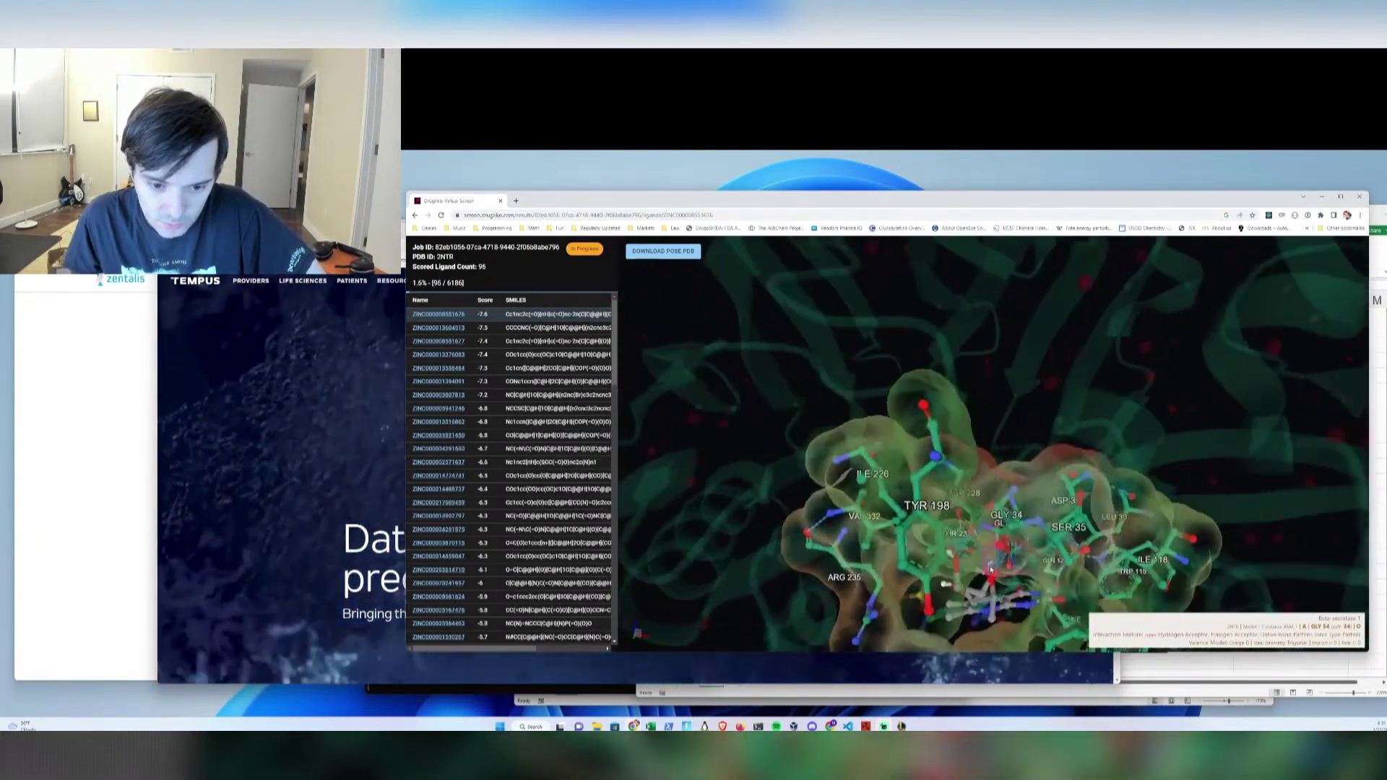
pyautogui.moveTo(908, 633); pyautogui.dragTo(1199, 669)
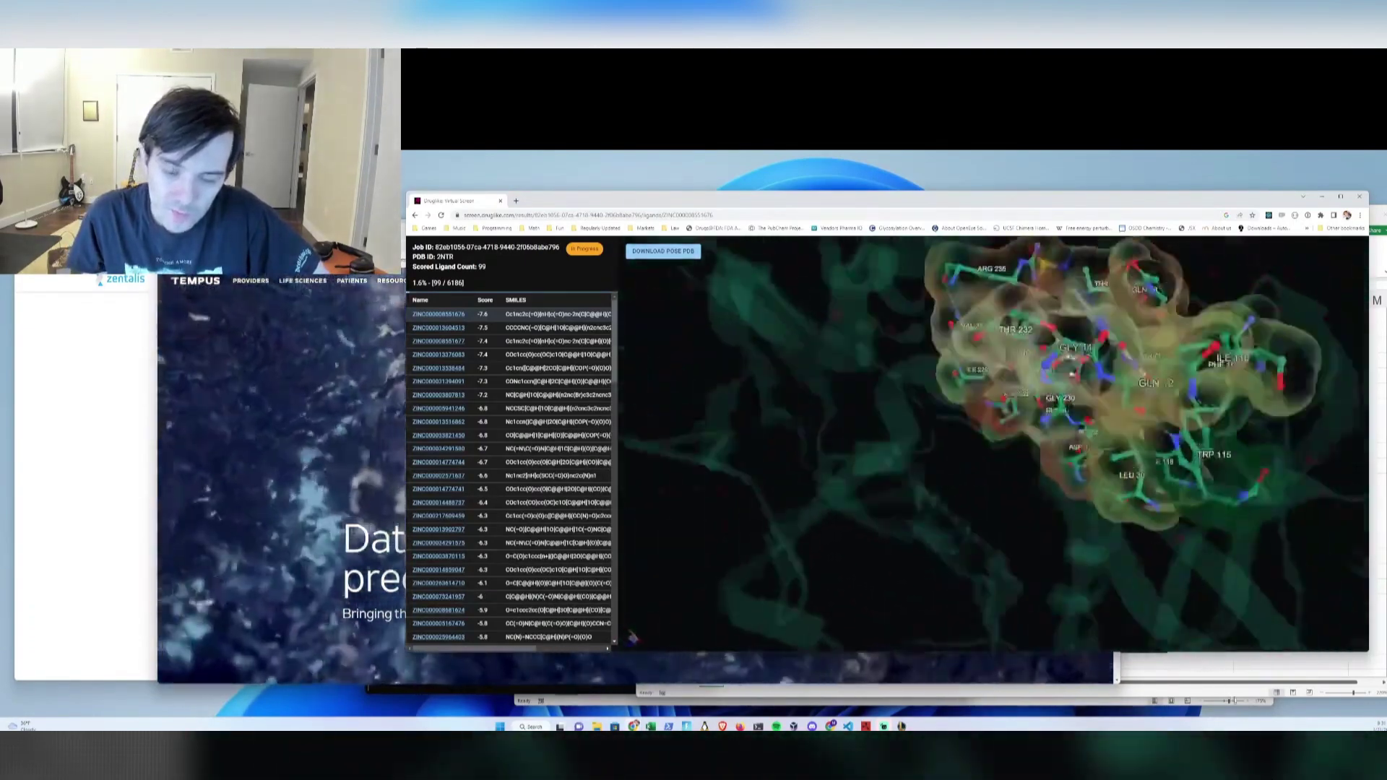
pyautogui.moveTo(1083, 463); pyautogui.dragTo(982, 484)
pyautogui.moveTo(1154, 550); pyautogui.dragTo(988, 529)
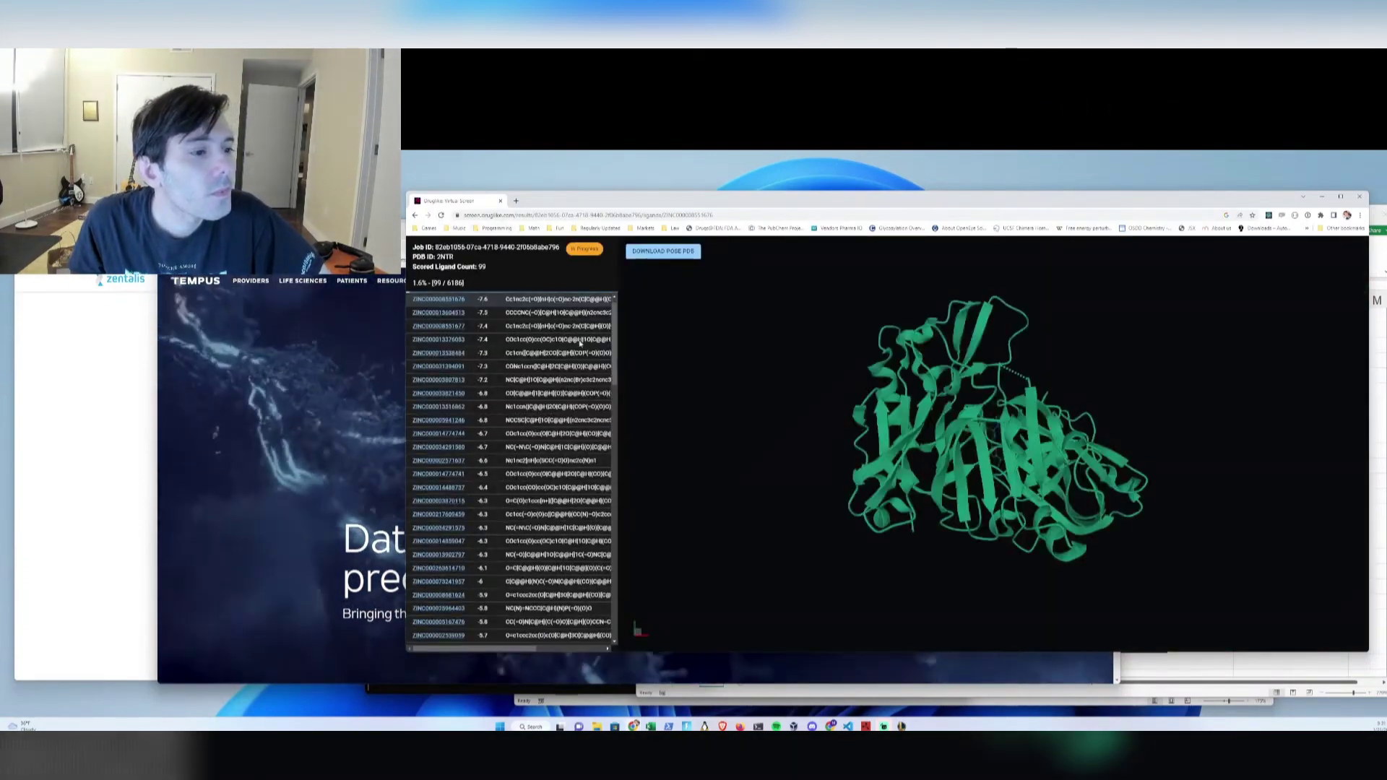
pyautogui.scroll(6, 1011, 390)
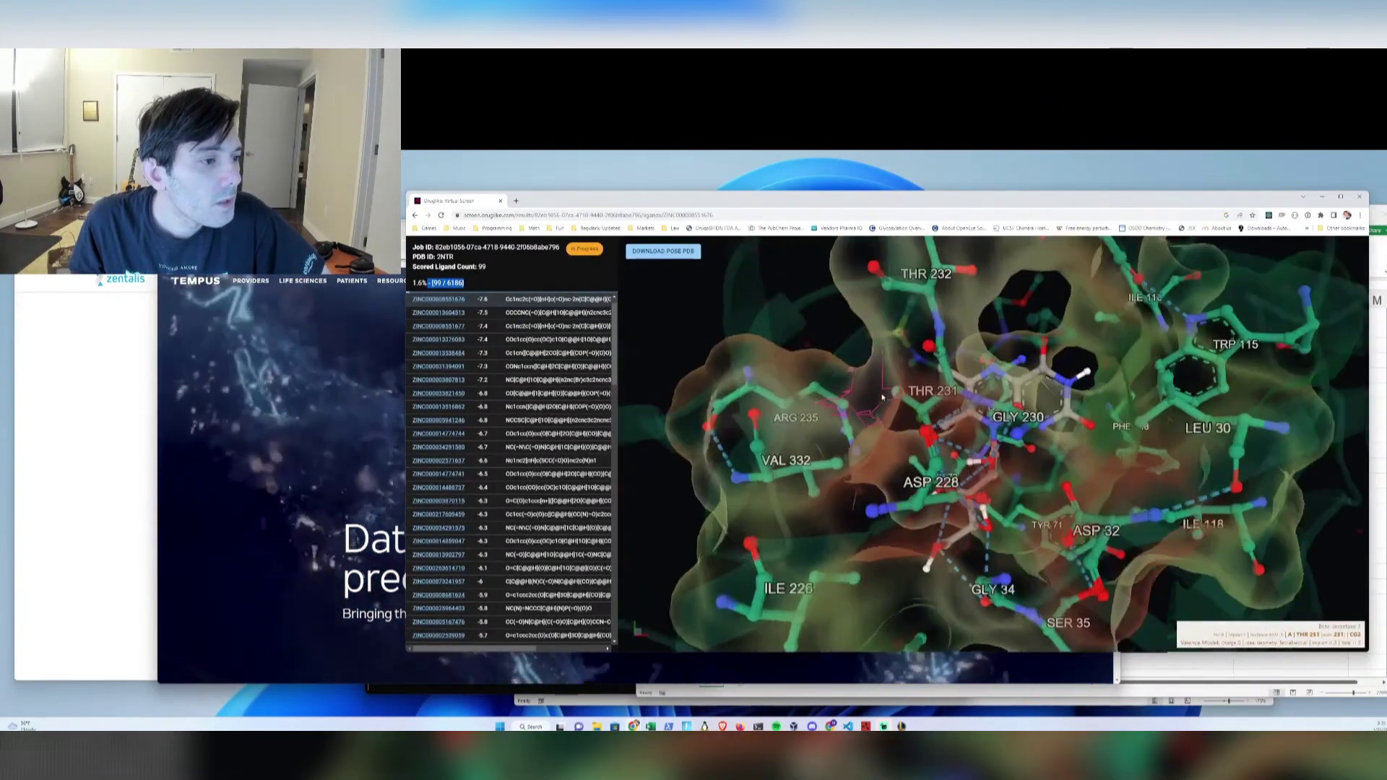
pyautogui.scroll(-9, 1011, 390)
pyautogui.moveTo(1029, 336); pyautogui.dragTo(1038, 397)
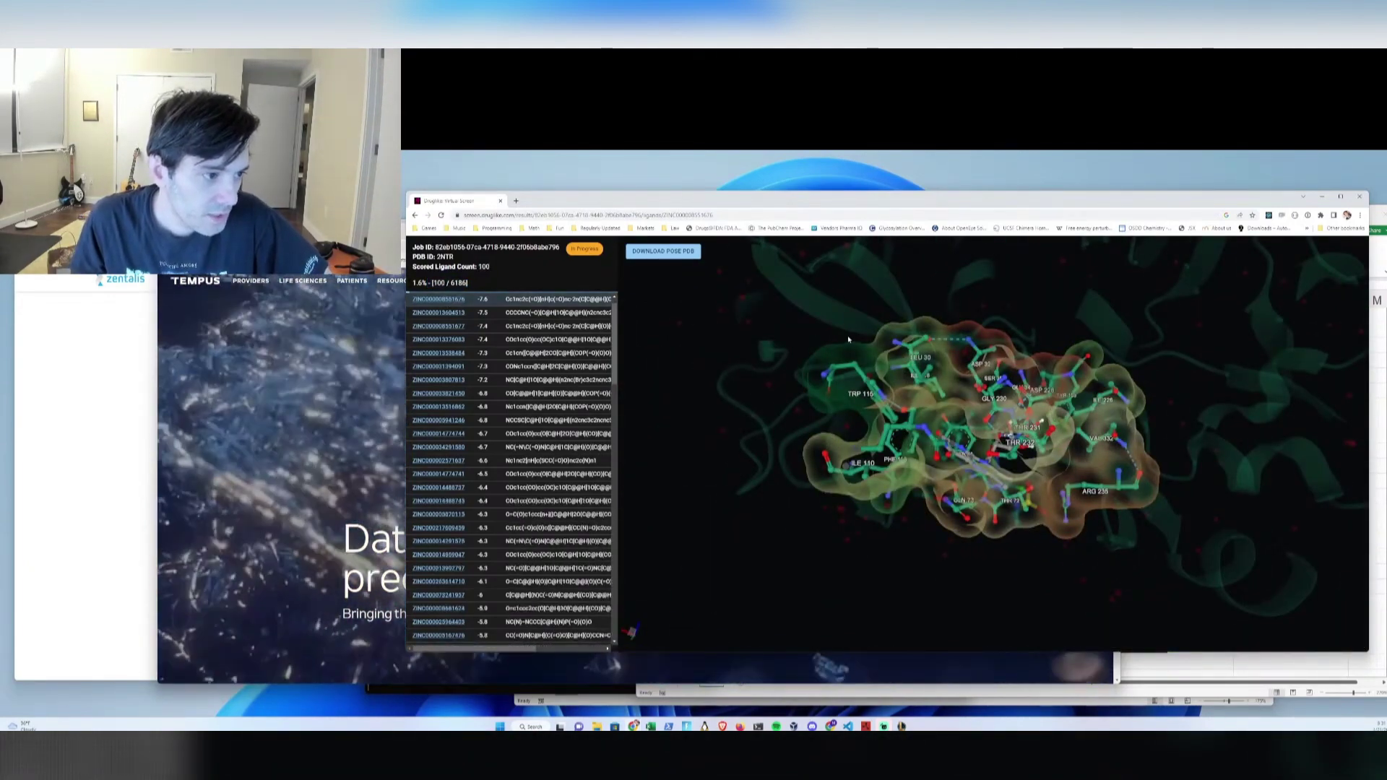
pyautogui.moveTo(1096, 317); pyautogui.dragTo(1013, 395)
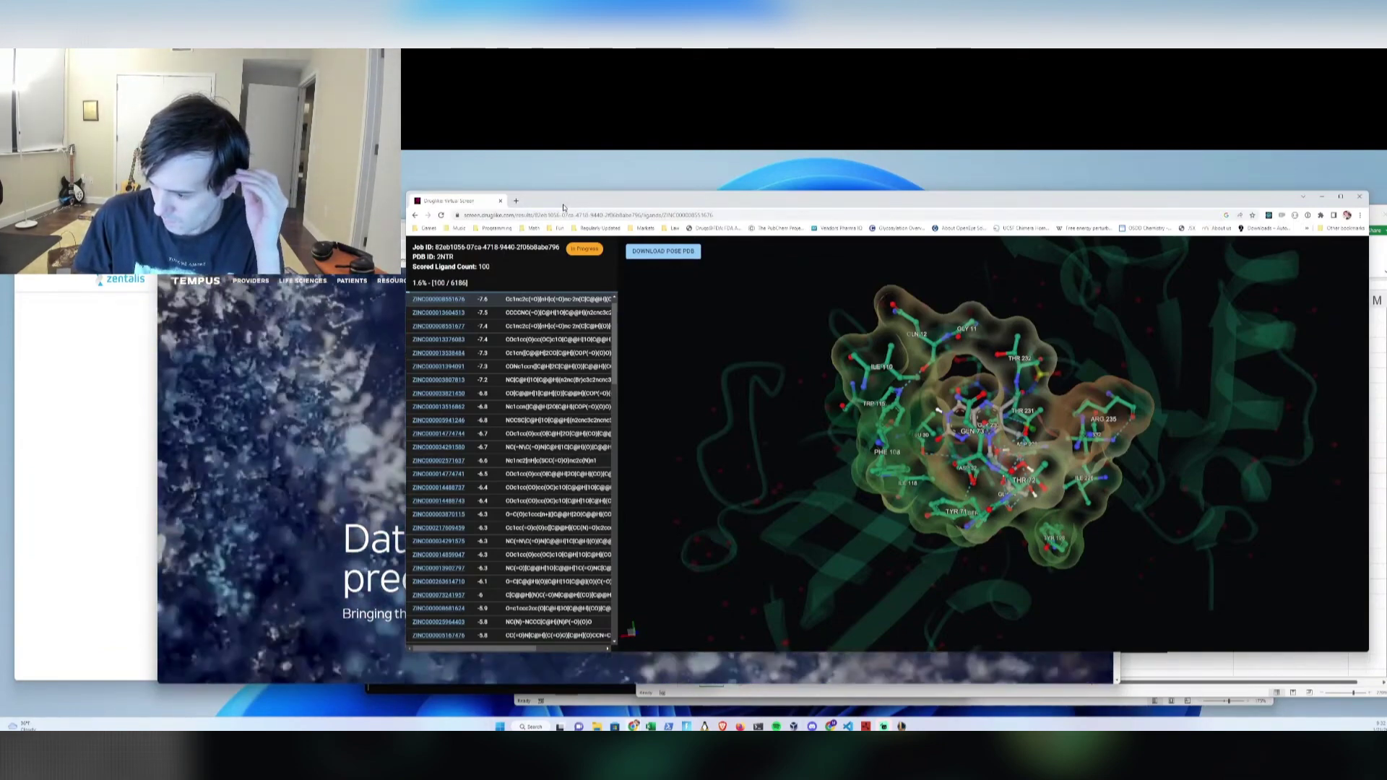
# Close the Druglike results and the Tempus website, and switch to the ZN-c3 sheet in Excel
pyautogui.click(499, 204)
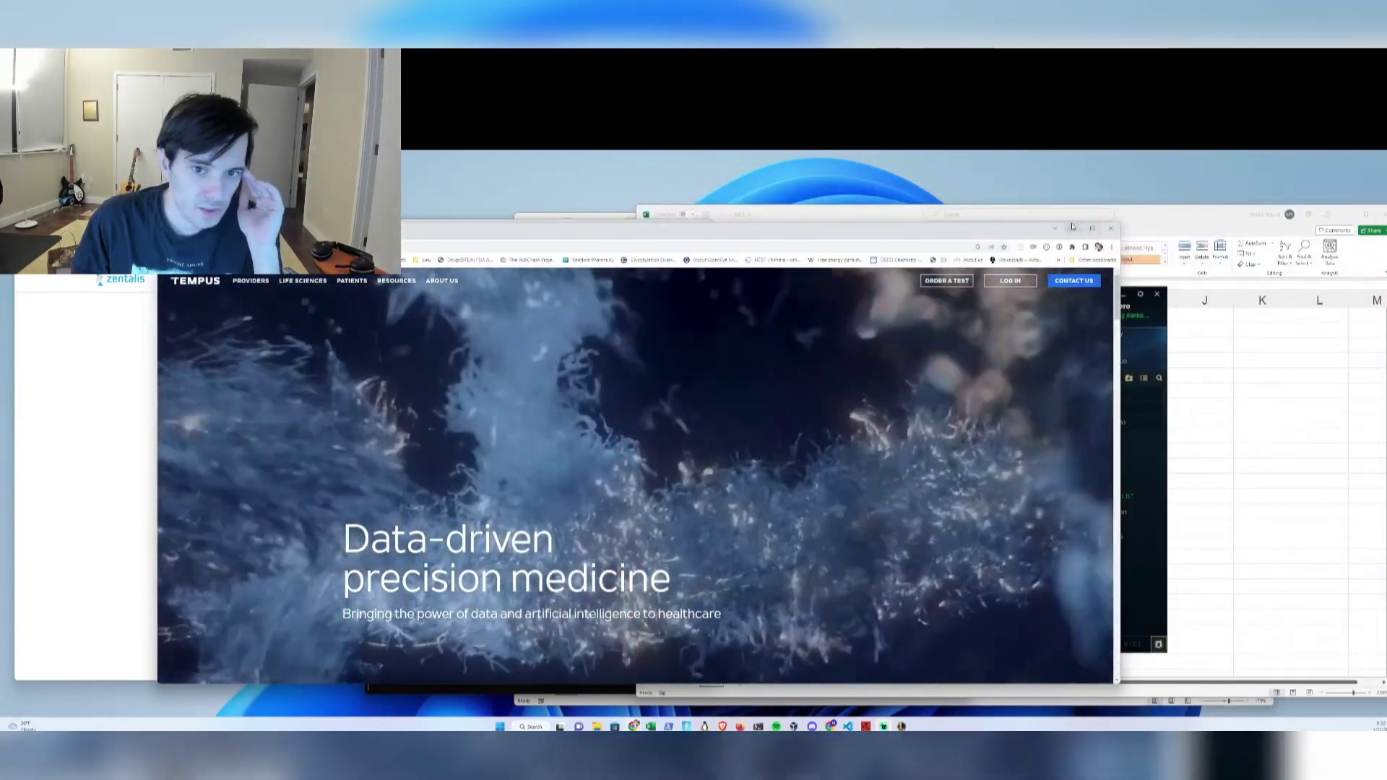
pyautogui.click(1111, 228)
pyautogui.click(1284, 461)
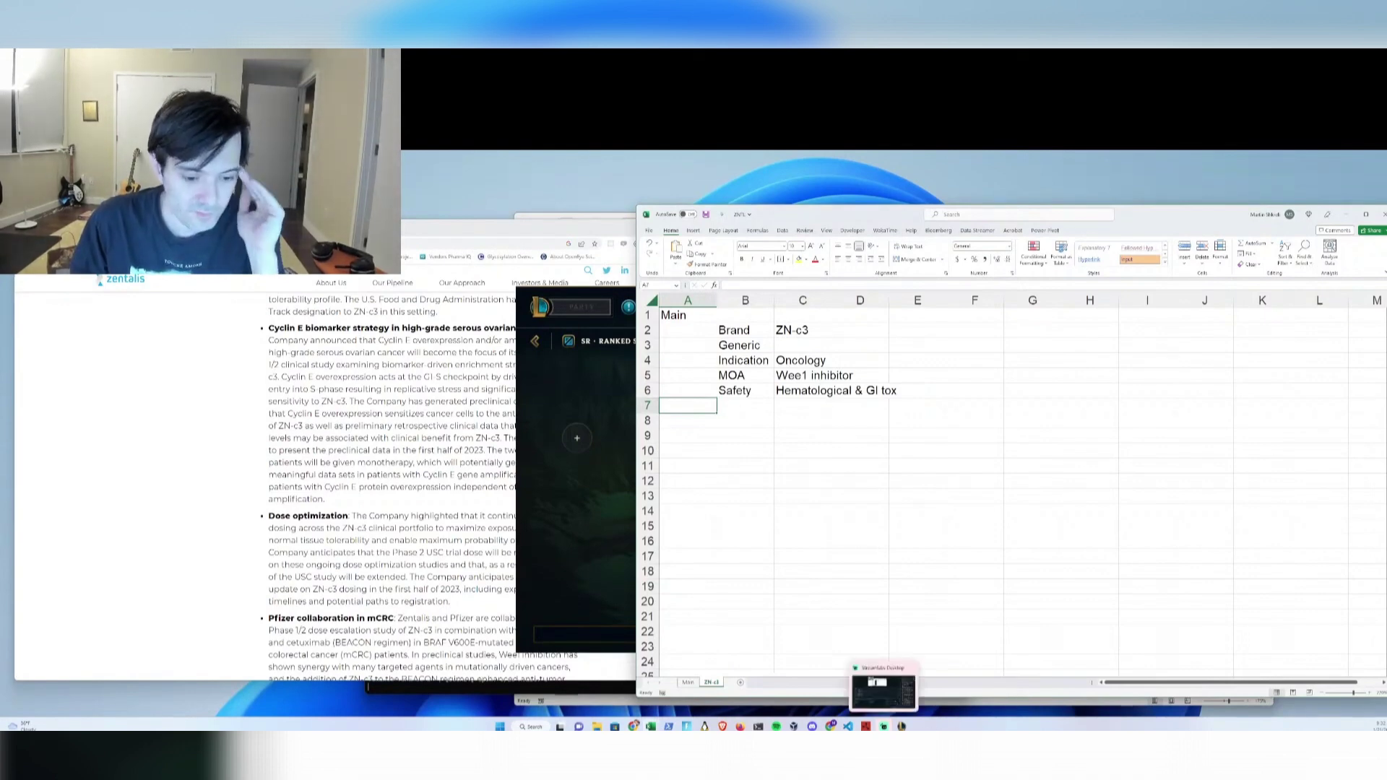
# Switch to the survival game and eat the can of beans stored in the small wooden box
pyautogui.click(866, 728)
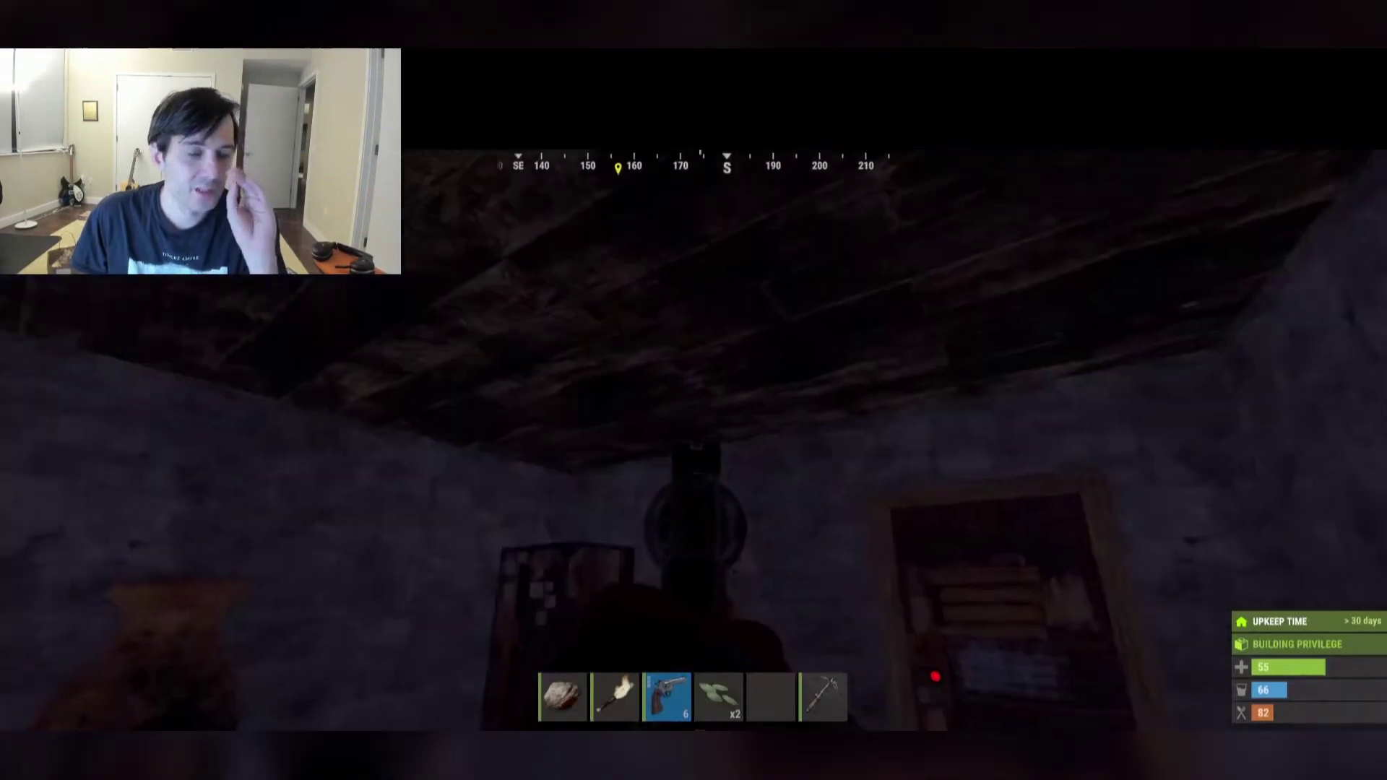
pyautogui.press('e')
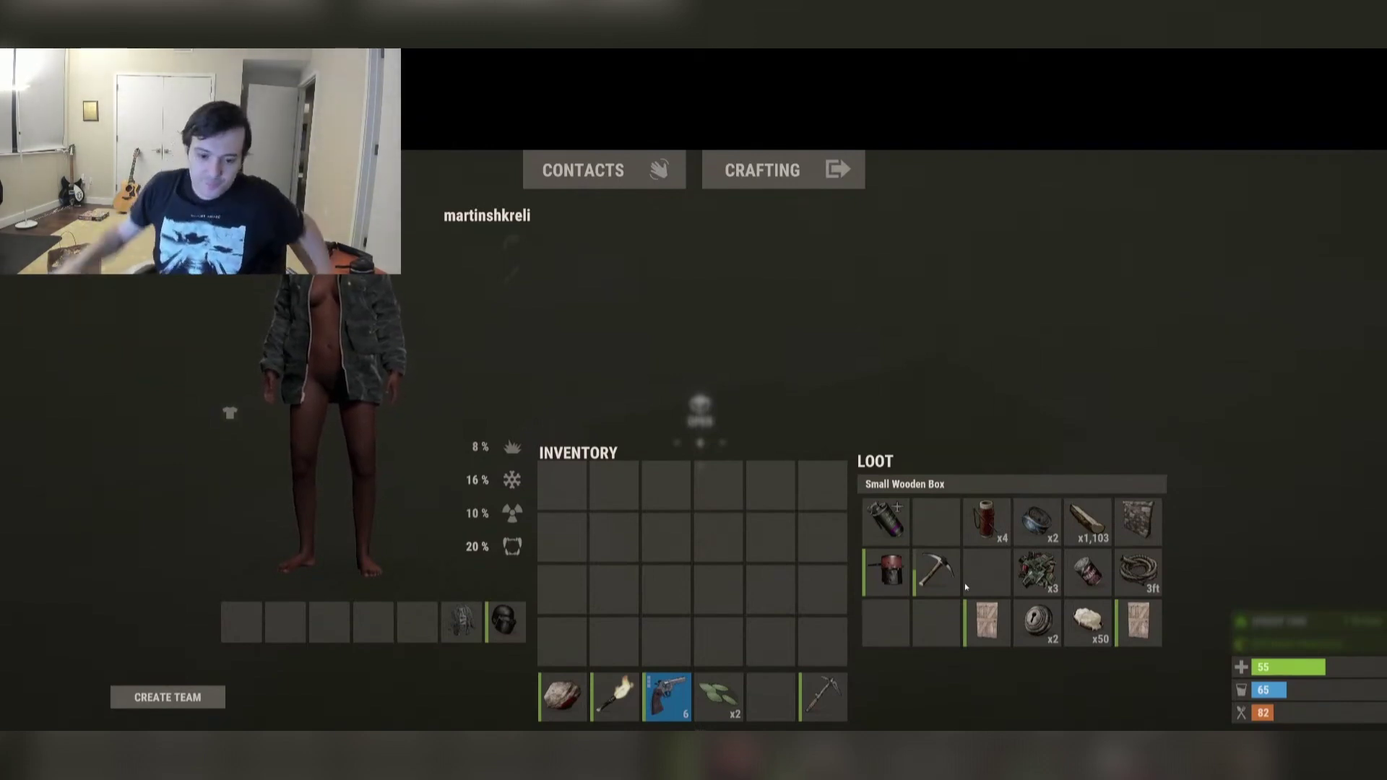
pyautogui.click(1087, 570)
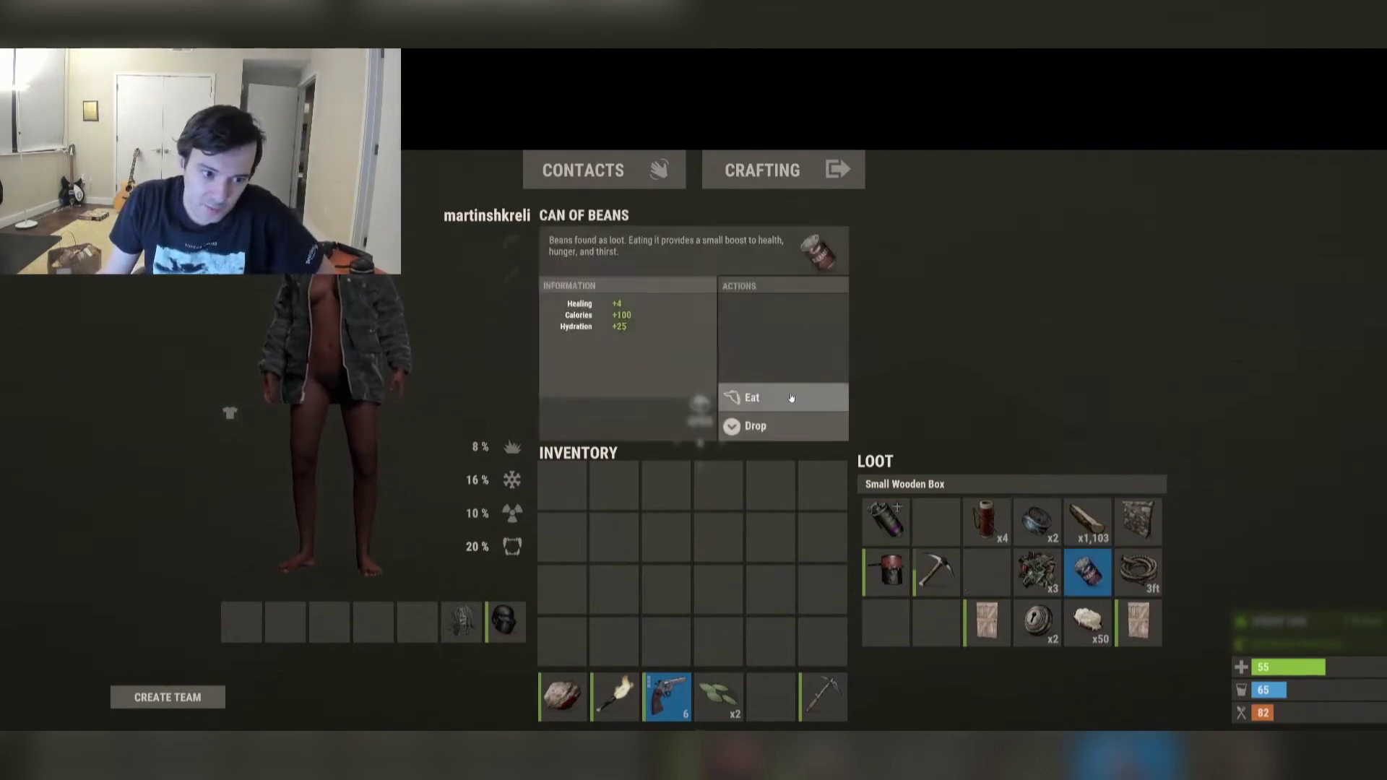
pyautogui.click(765, 397)
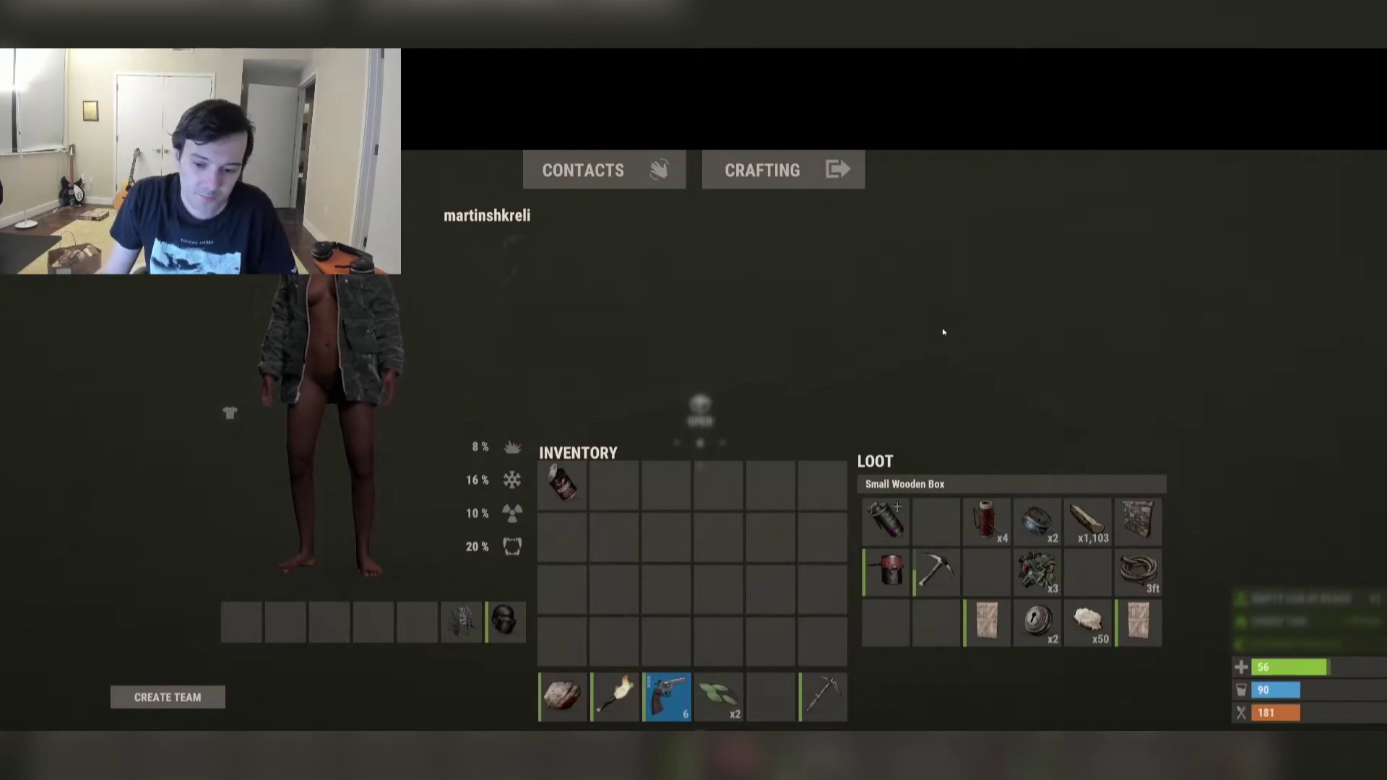
pyautogui.press('Tab')
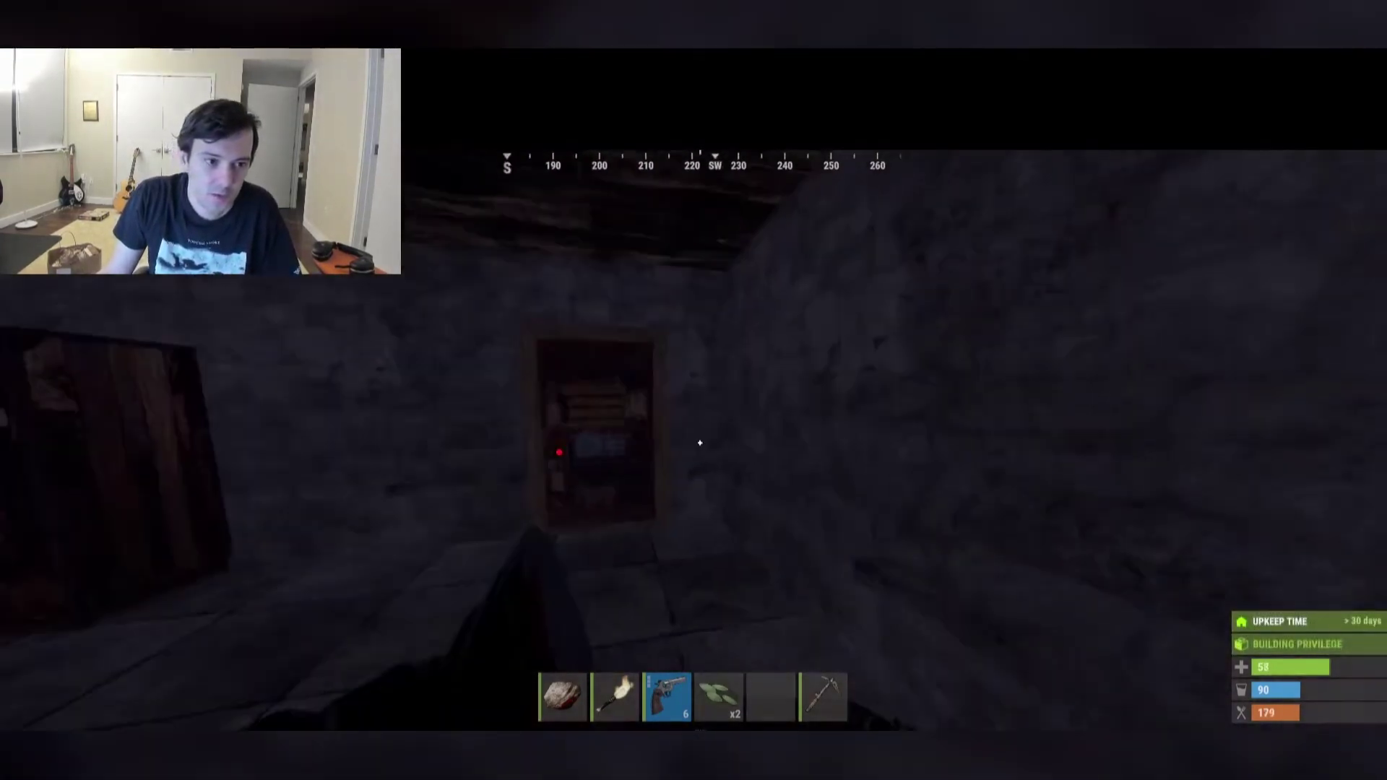
# Leave the survival game and switch to the League of Legends client
pyautogui.hotkey('alt', 'Tab')
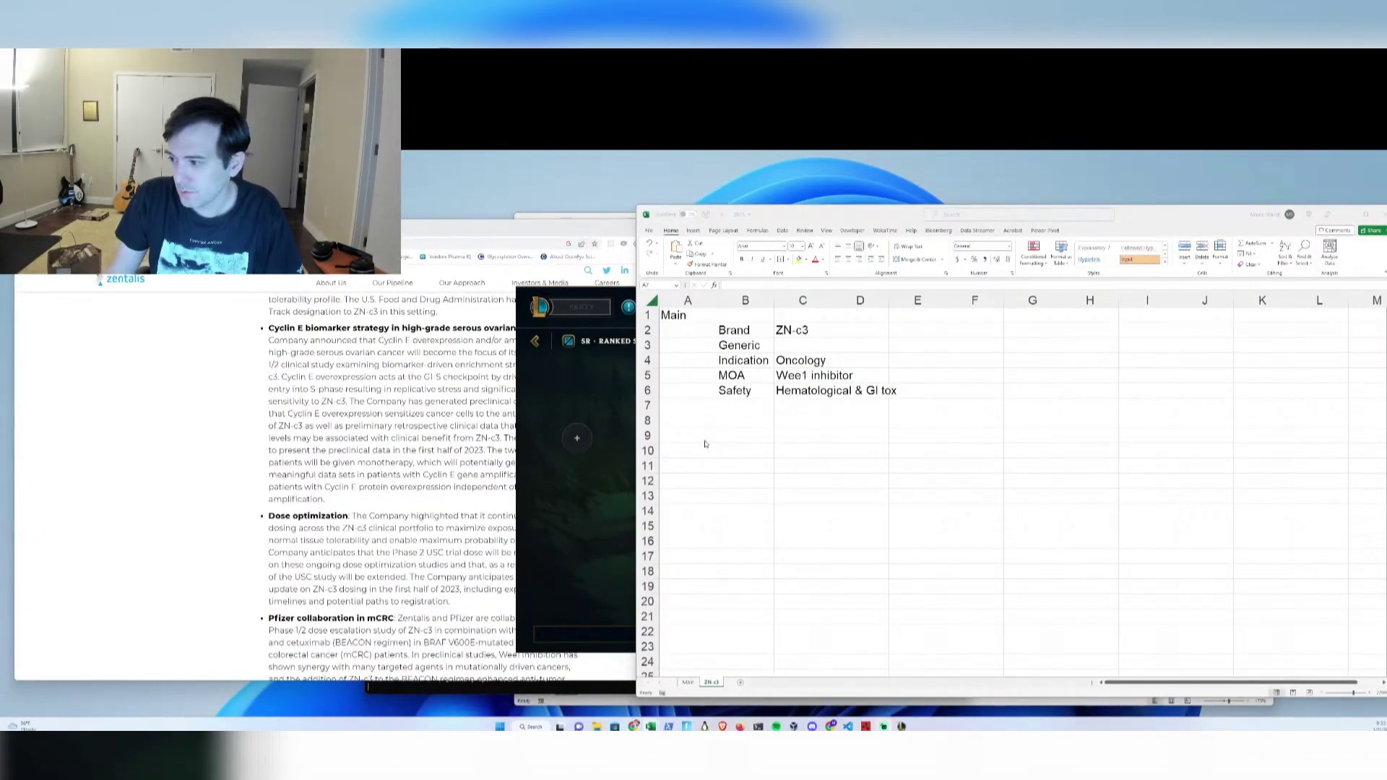
pyautogui.hotkey('alt', 'Tab')
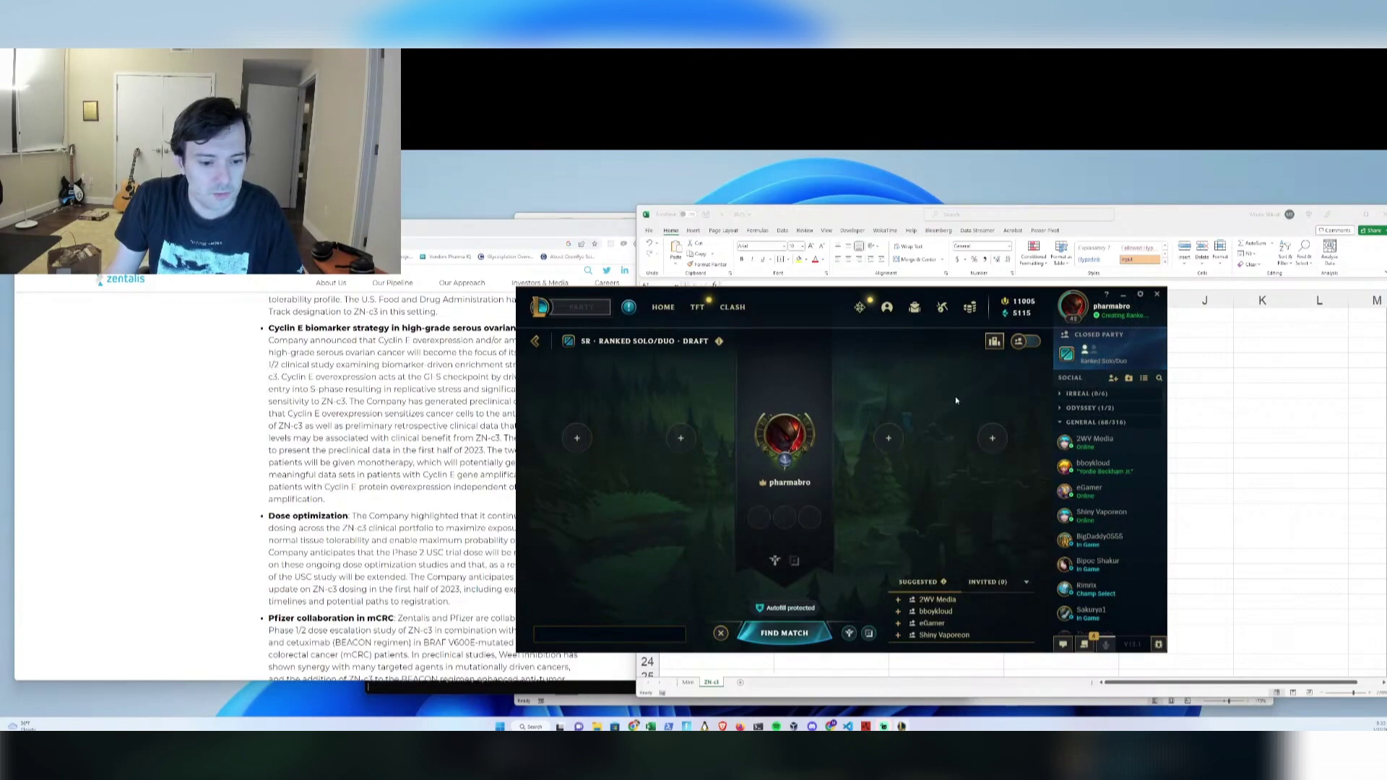